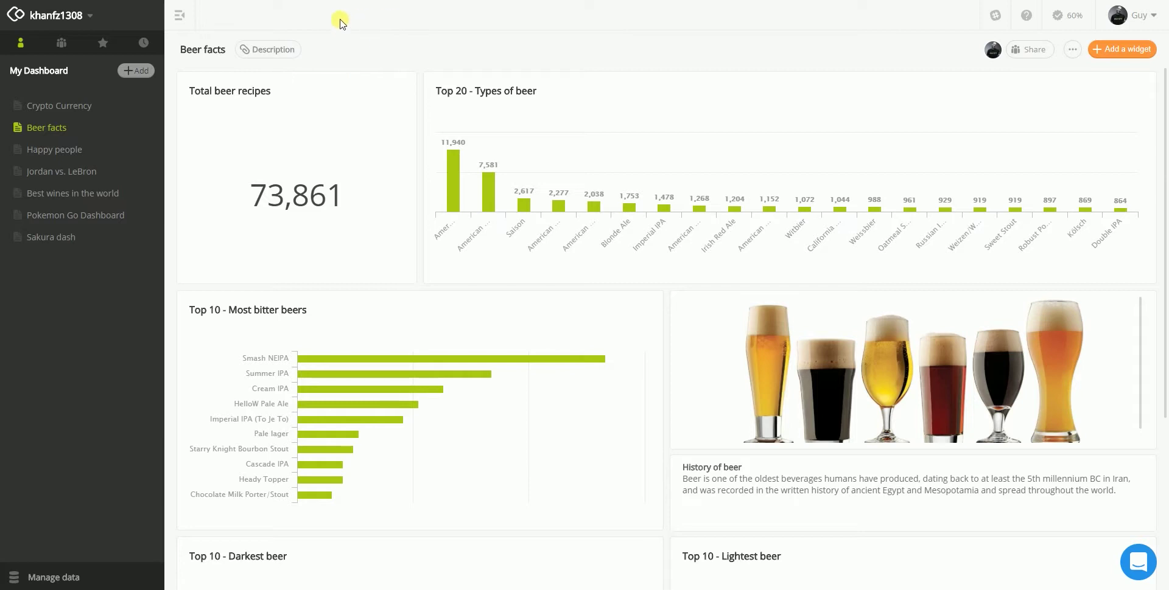
# Switch on Beta testing mode in the space details and save it
pyautogui.click(88, 20)
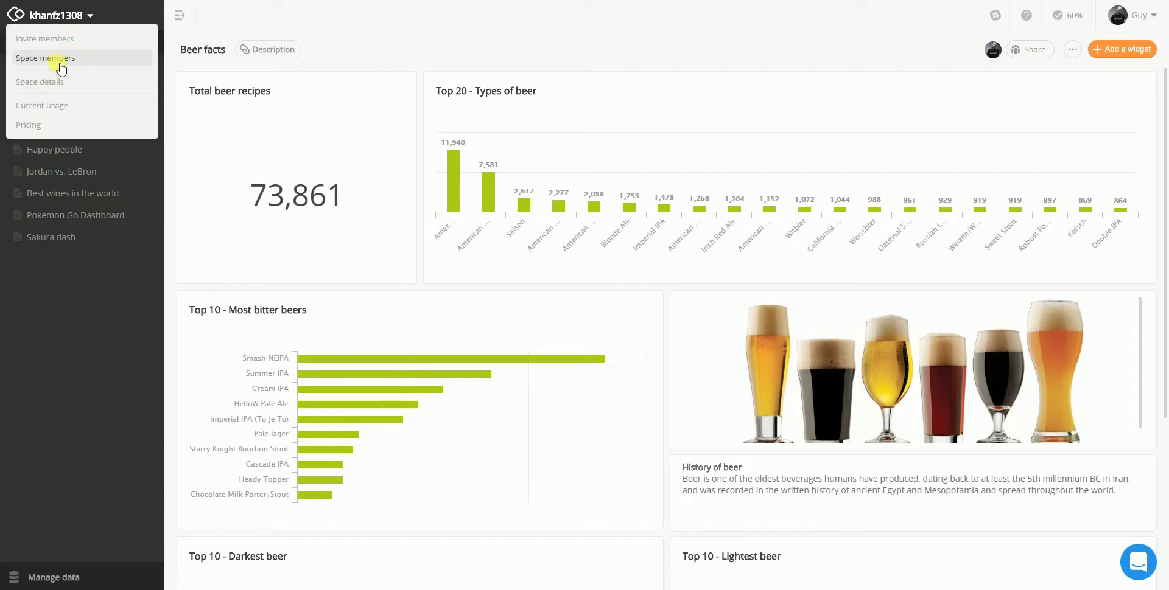
pyautogui.click(55, 86)
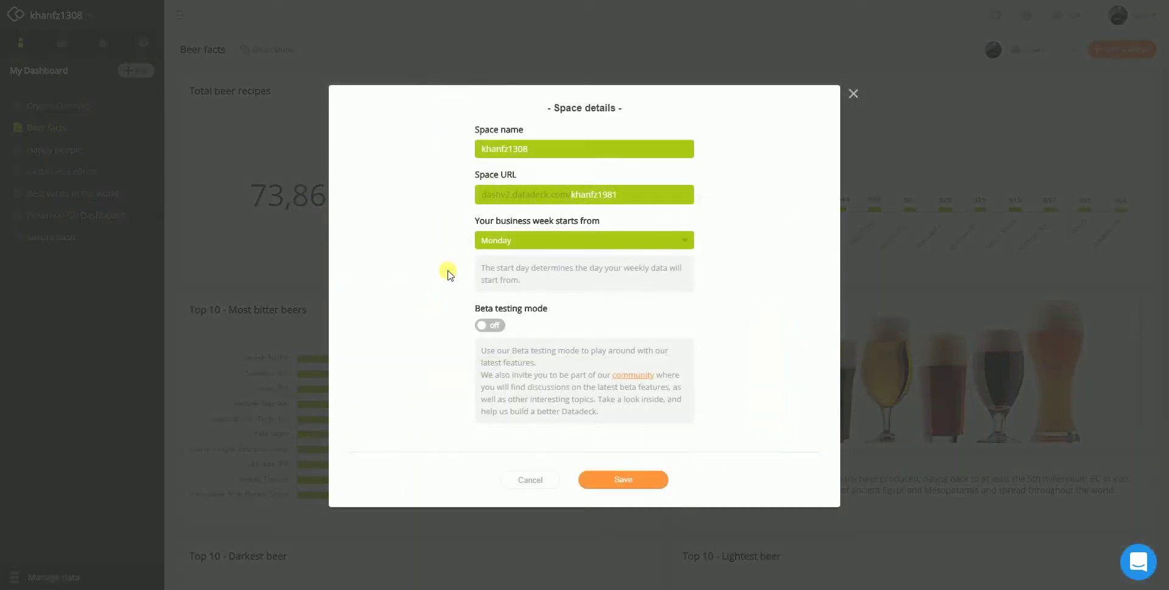
pyautogui.click(495, 327)
pyautogui.click(626, 480)
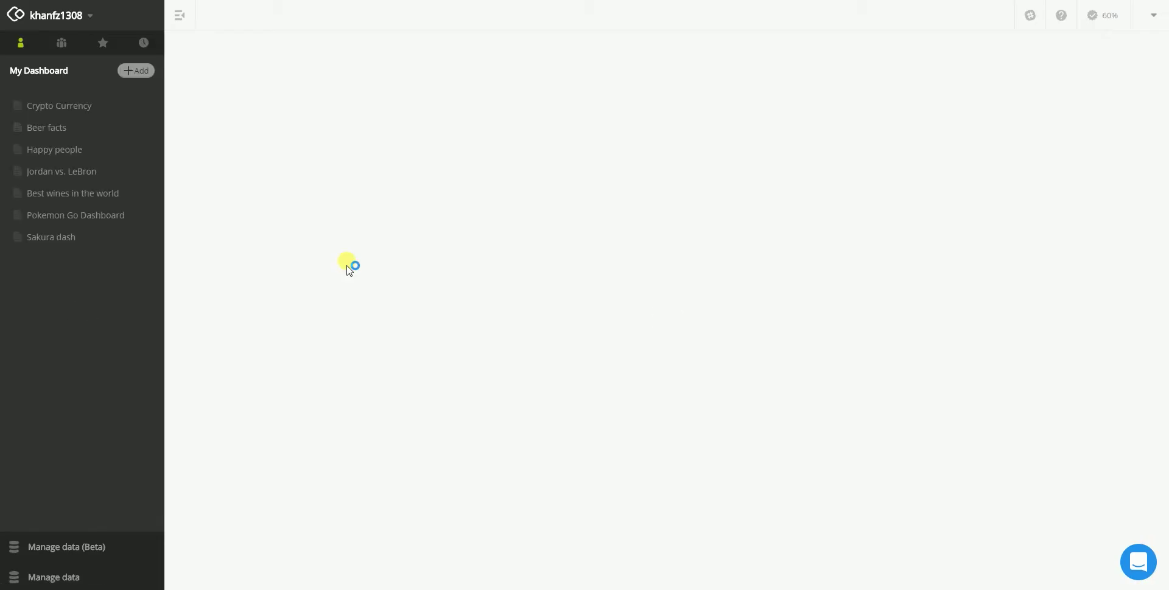
# Start a new Zapier (Beta) data connection from Manage data (Beta)
pyautogui.click(86, 552)
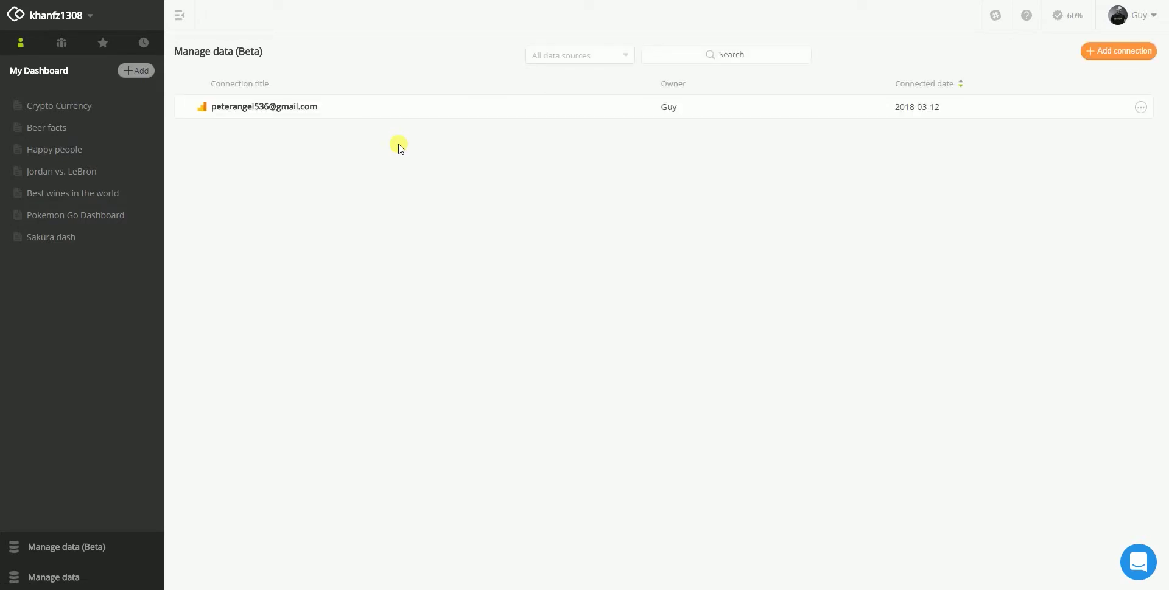
pyautogui.click(1128, 54)
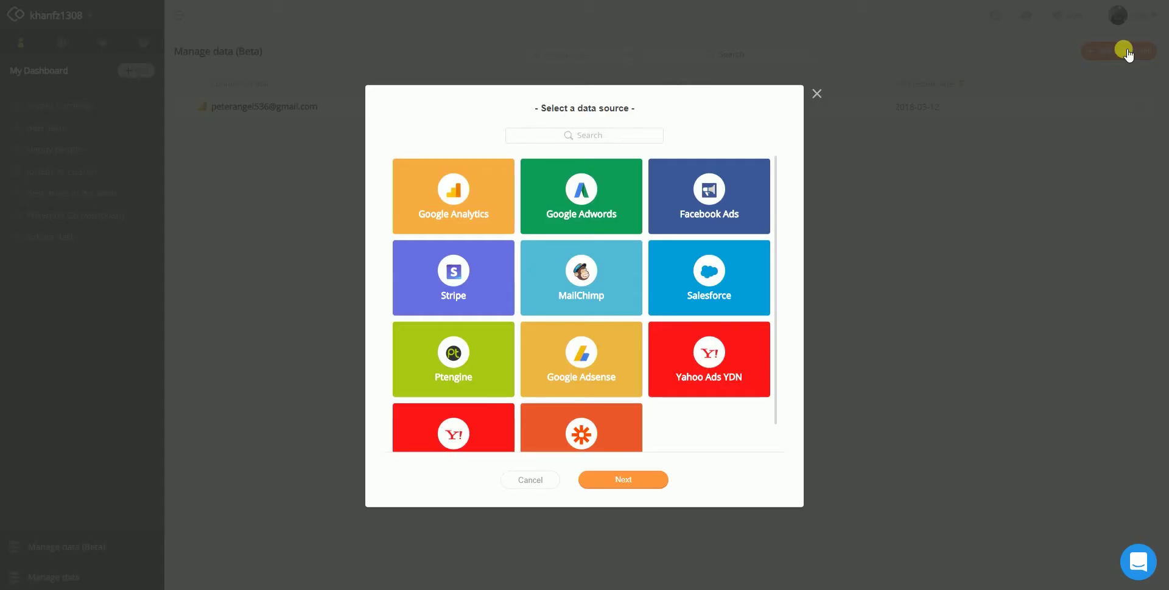
pyautogui.scroll(-1, 546, 335)
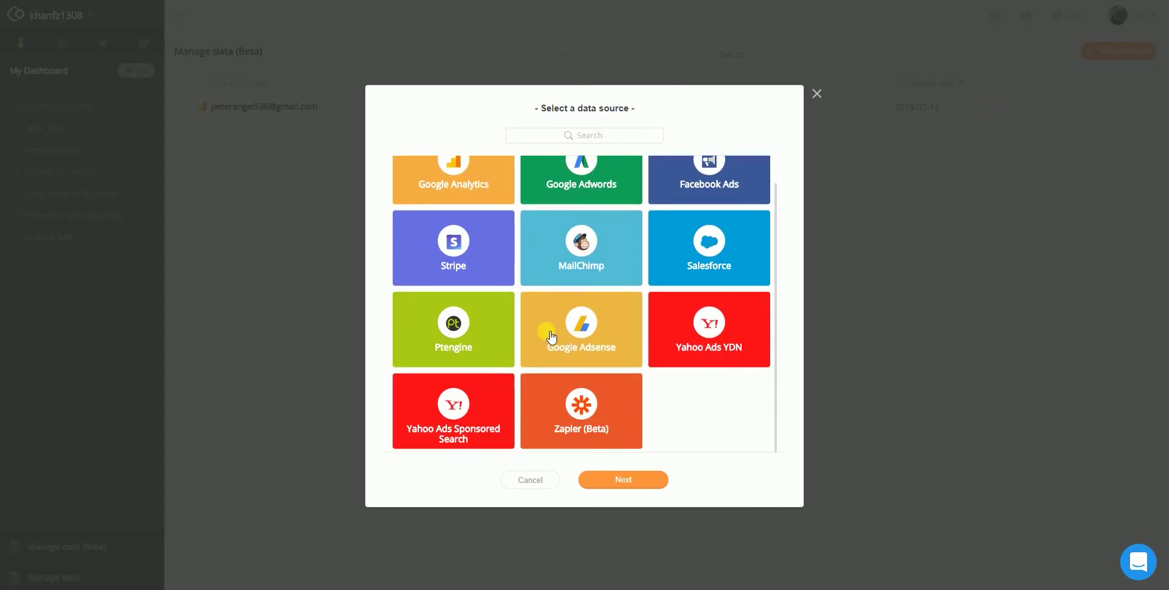
pyautogui.click(609, 399)
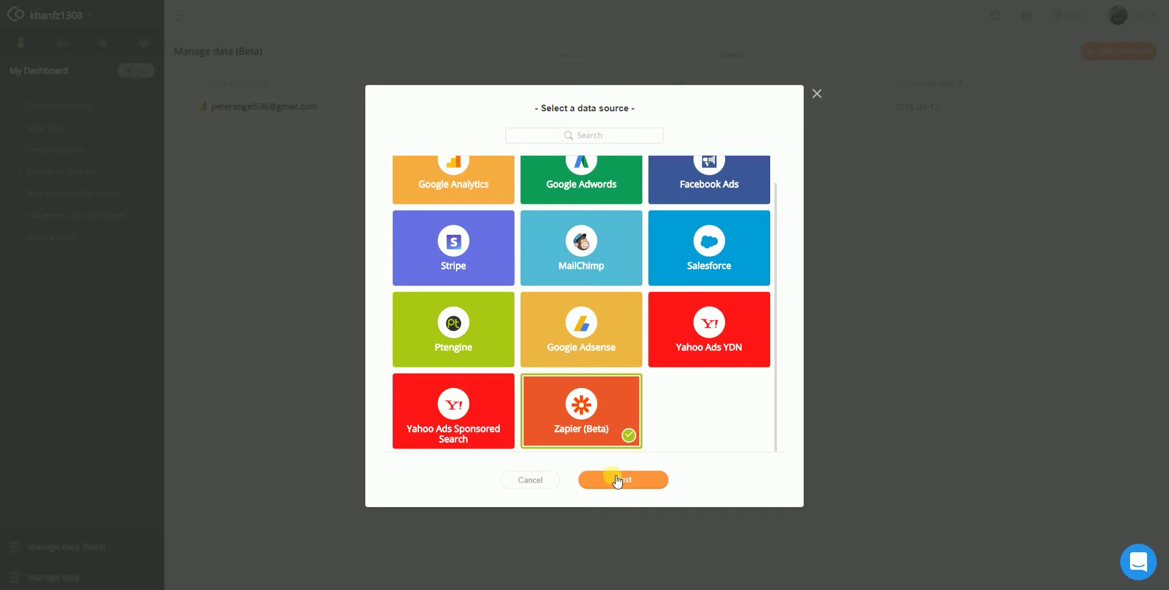
pyautogui.click(617, 481)
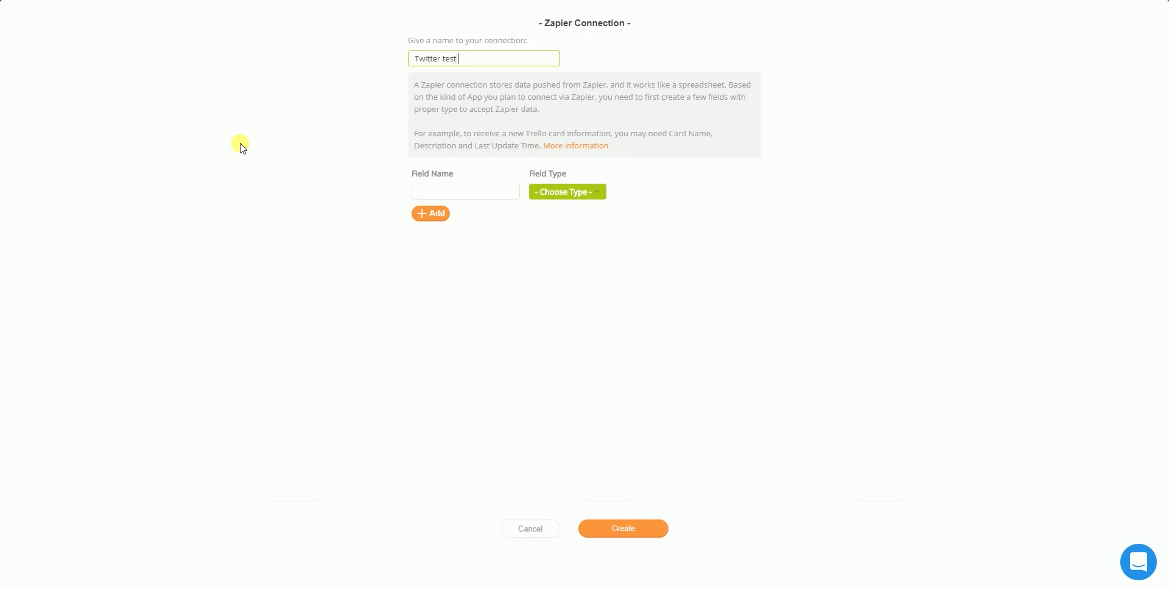
# Name the connection Twitter test, add Tweet (Text) and Date fields, and copy the API key
pyautogui.press('Tab')
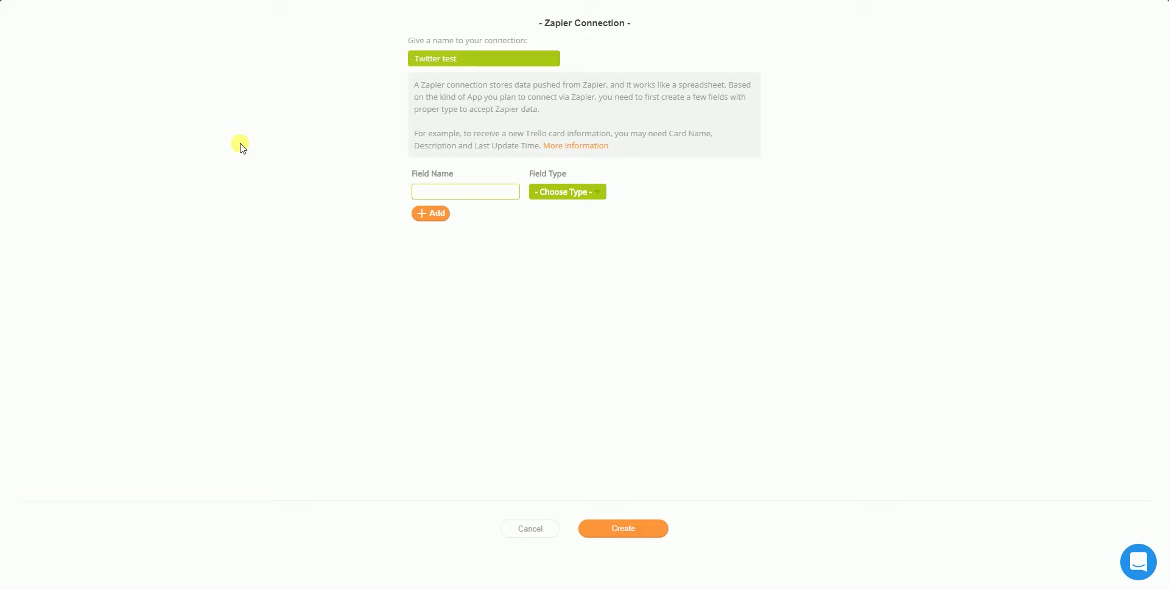
pyautogui.click(575, 193)
pyautogui.click(558, 213)
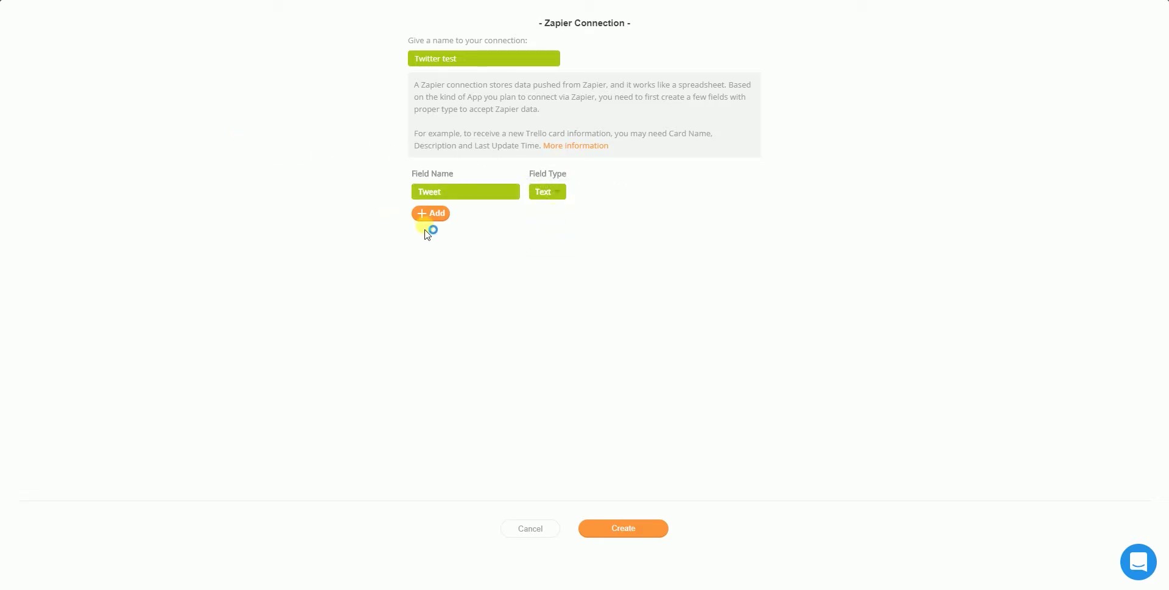
pyautogui.click(441, 217)
pyautogui.click(491, 220)
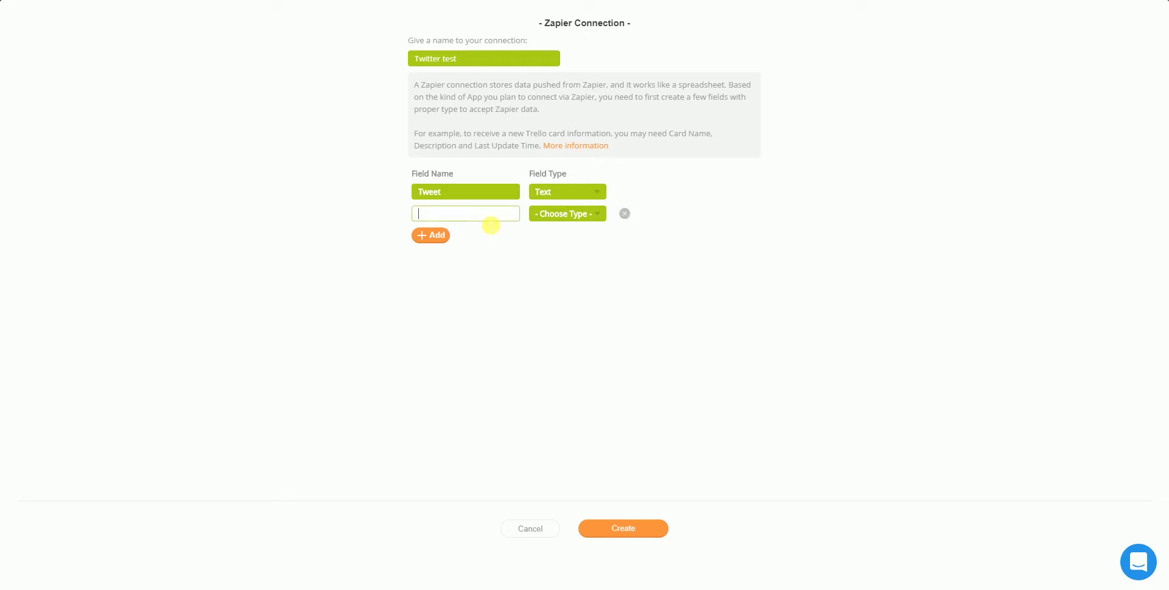
pyautogui.click(560, 214)
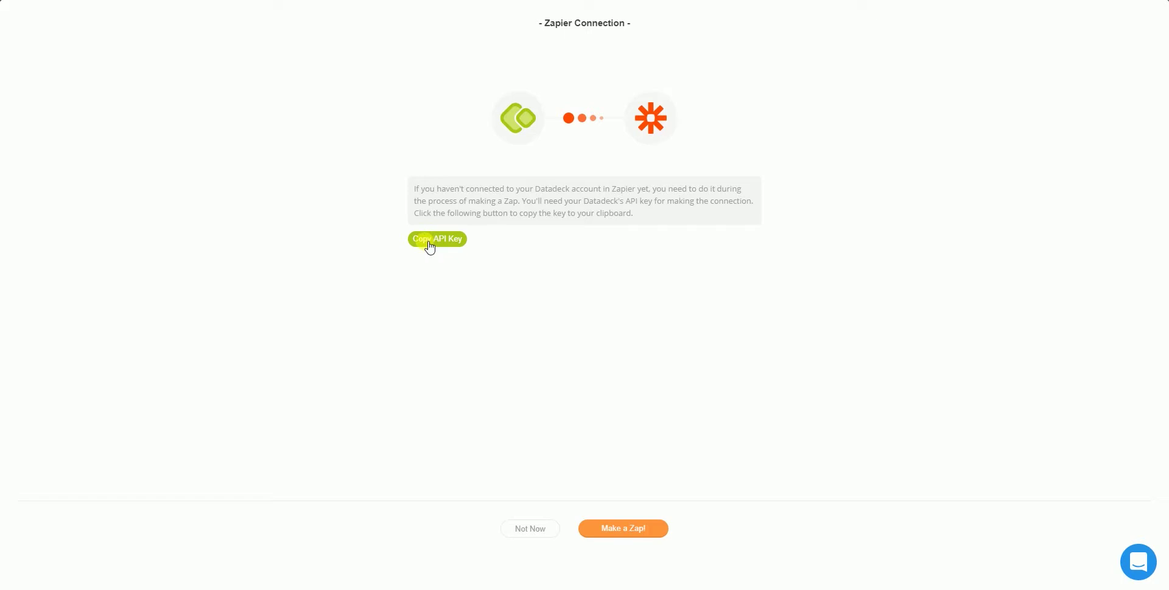
pyautogui.click(430, 244)
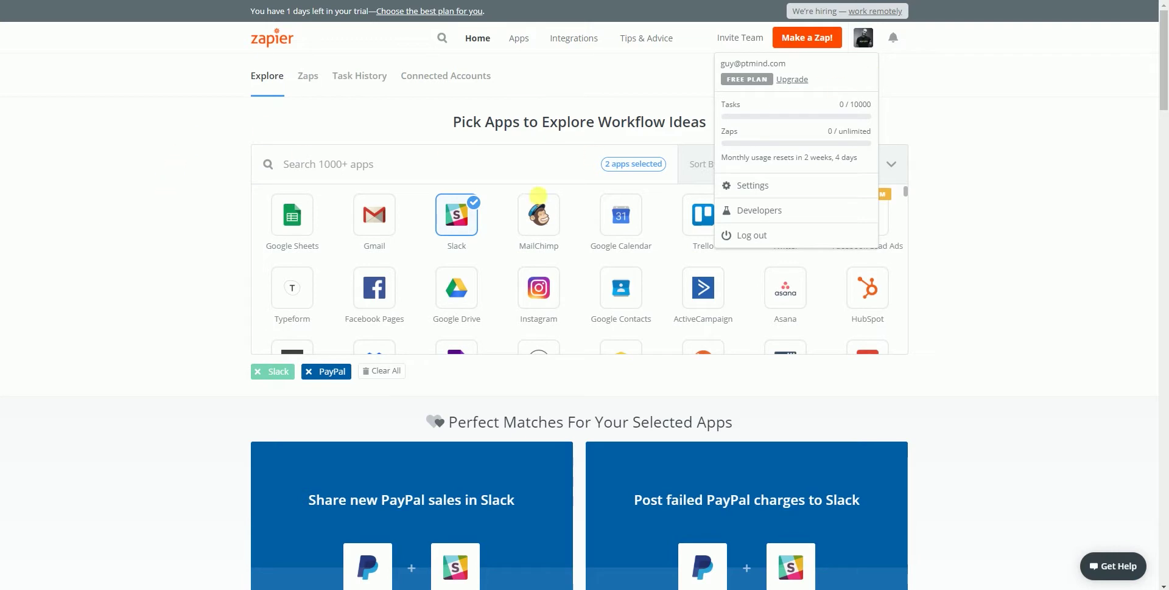
# Create a new zap using Twitter's Search Mention trigger
pyautogui.click(139, 216)
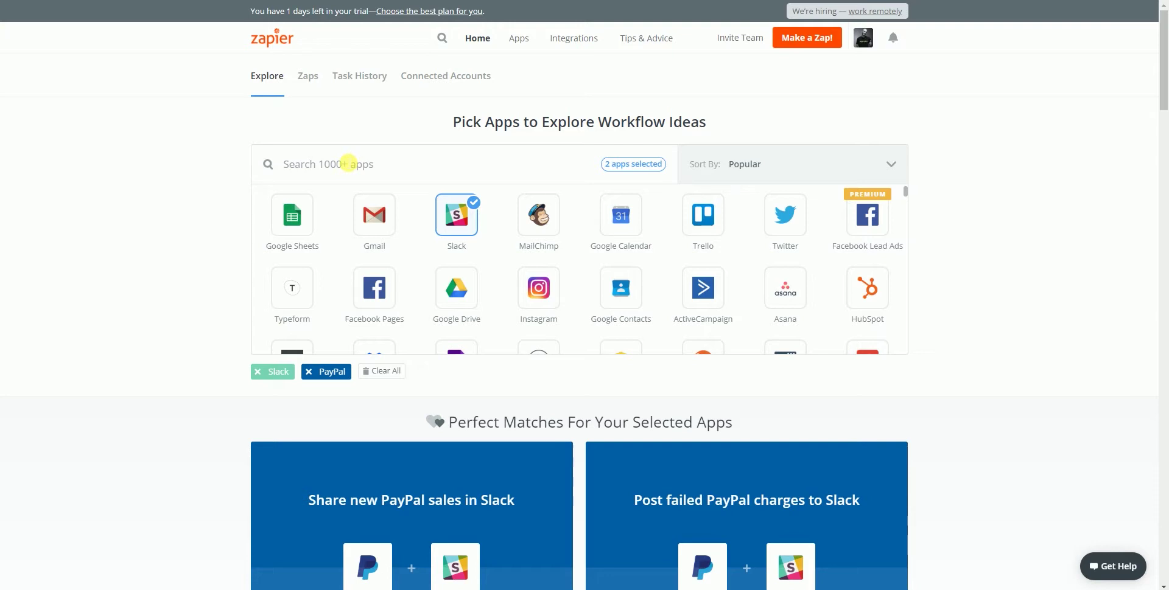
pyautogui.click(789, 39)
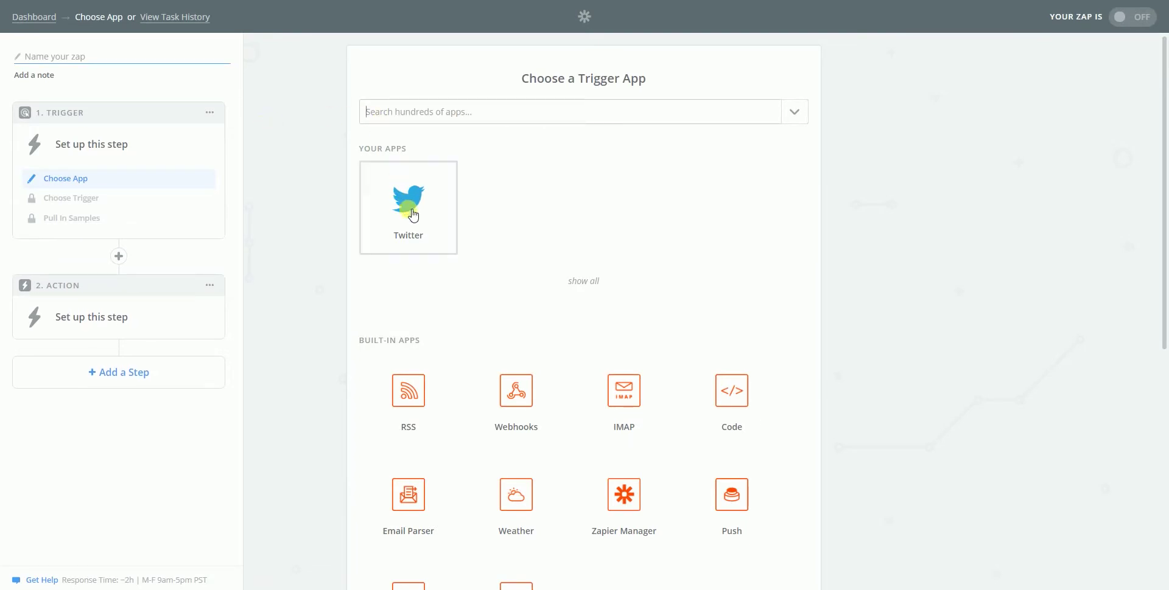
pyautogui.click(413, 215)
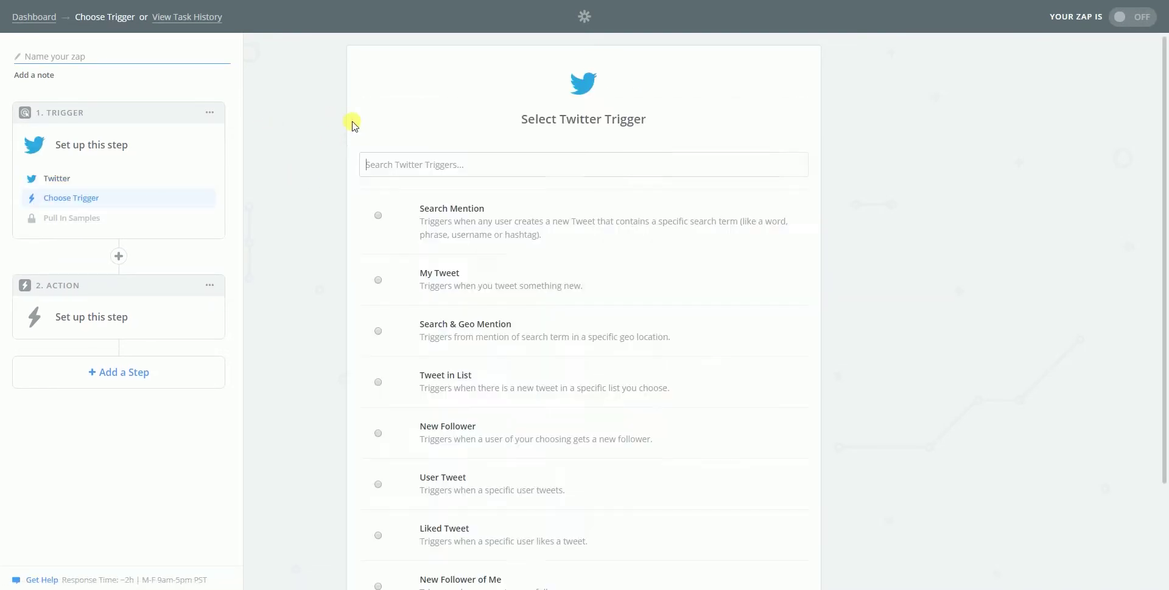
pyautogui.scroll(-1, 309, 117)
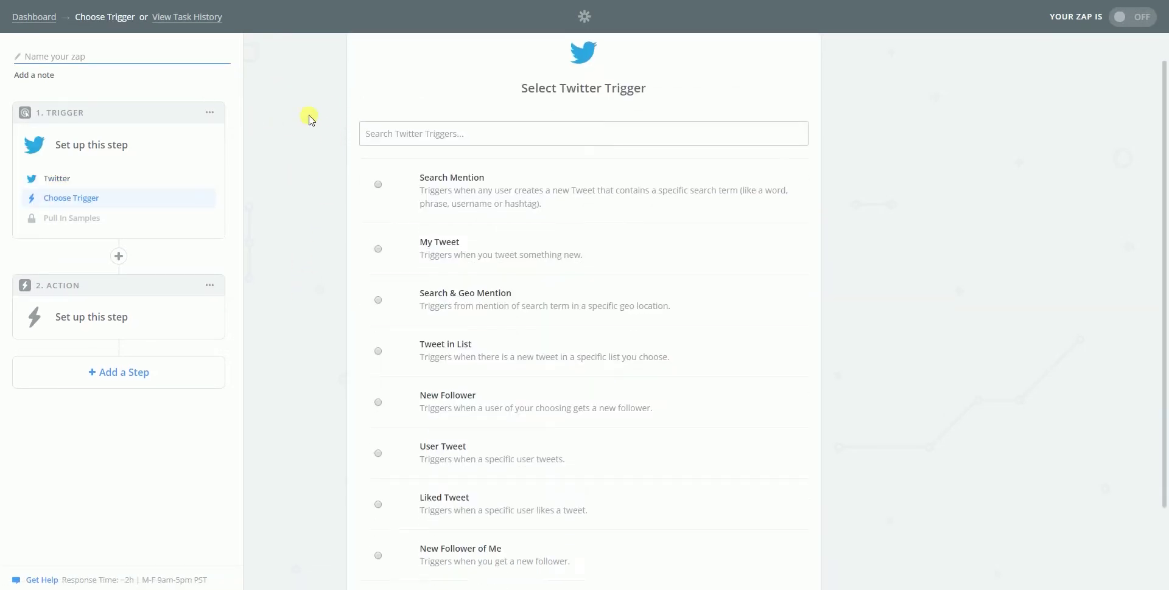
pyautogui.scroll(-1, 322, 185)
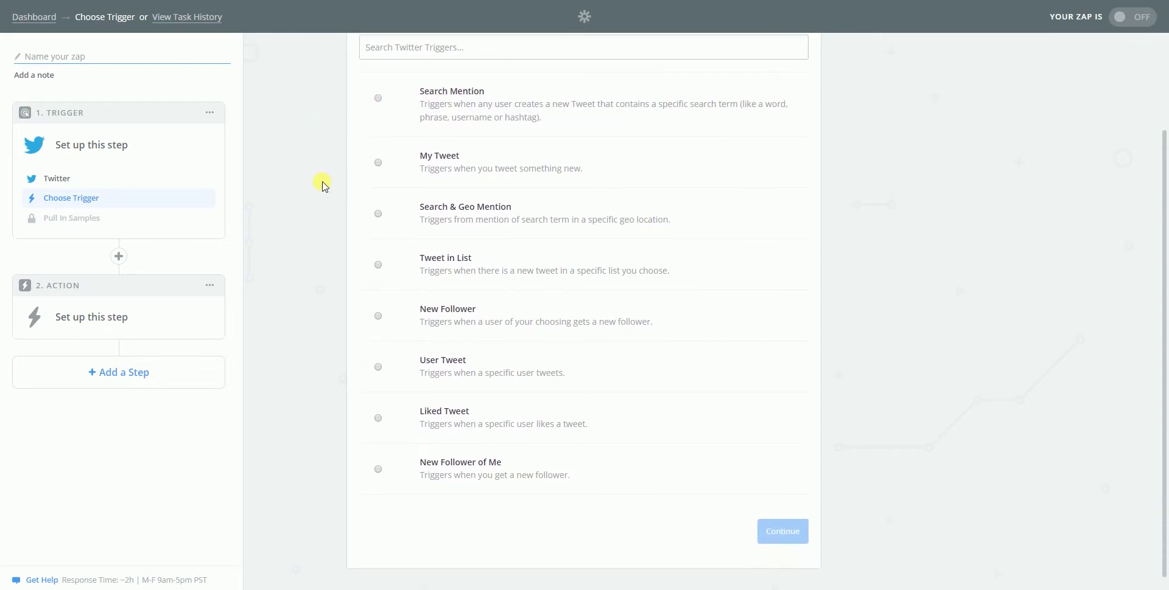
pyautogui.scroll(2, 323, 186)
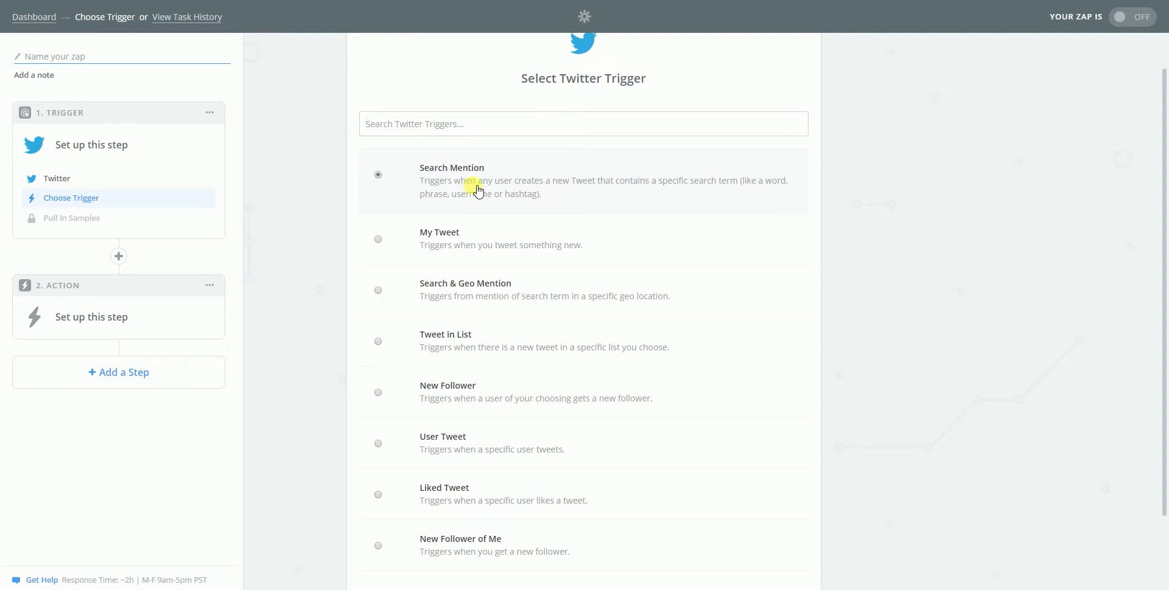
pyautogui.scroll(-2, 589, 195)
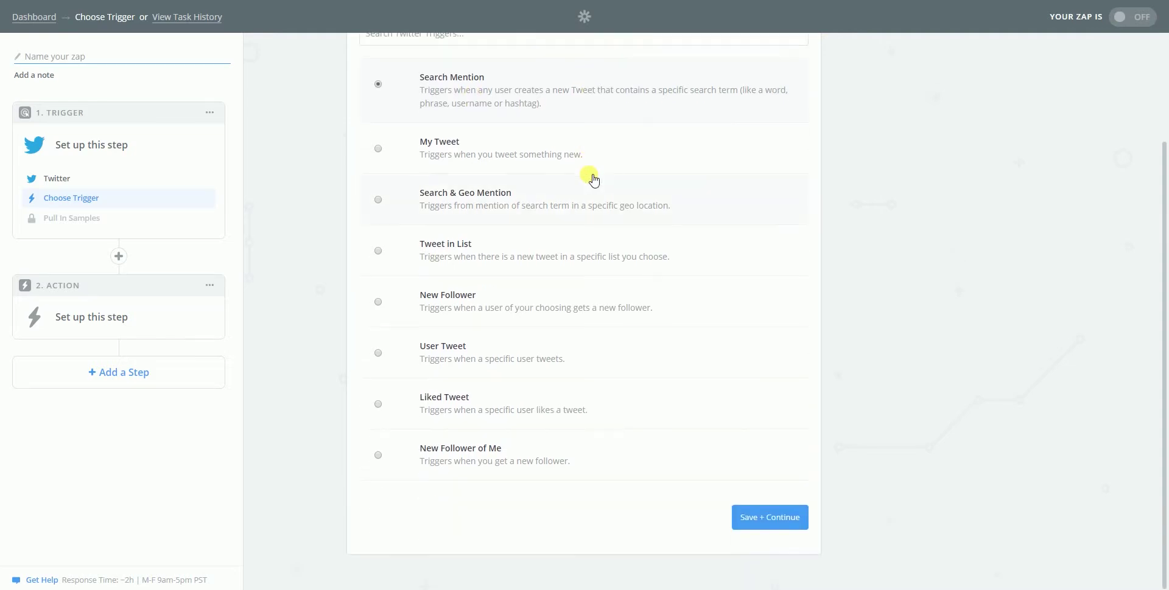
pyautogui.click(769, 518)
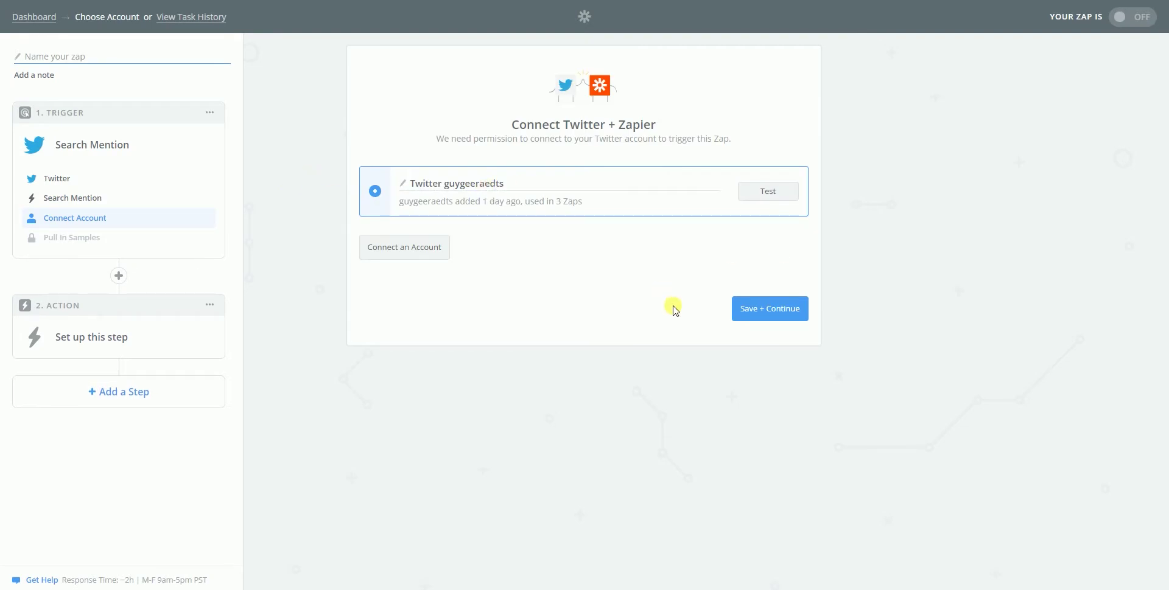
# Set the Twitter trigger's search term to Pokemon and test it with a sample mention
pyautogui.click(769, 310)
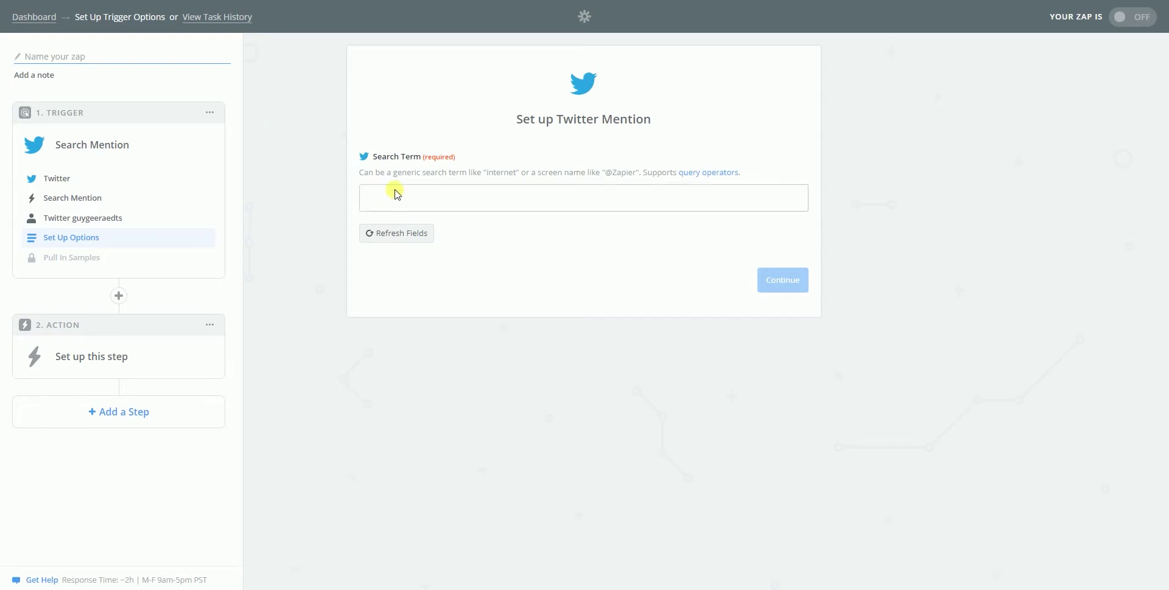
pyautogui.click(406, 194)
pyautogui.write('Poekokemon')
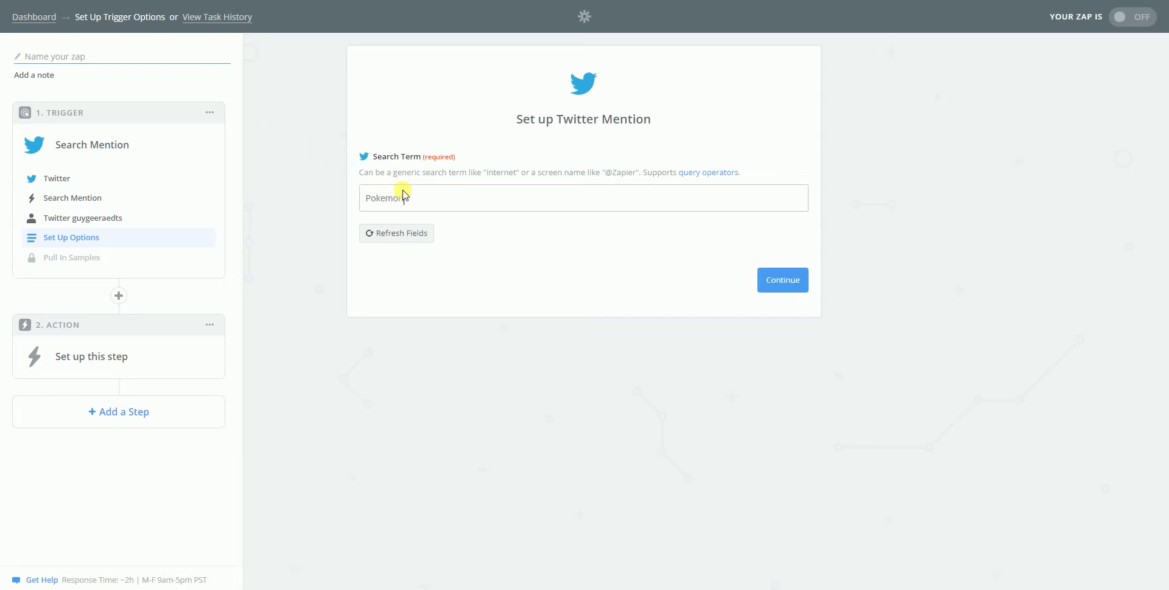
pyautogui.click(777, 281)
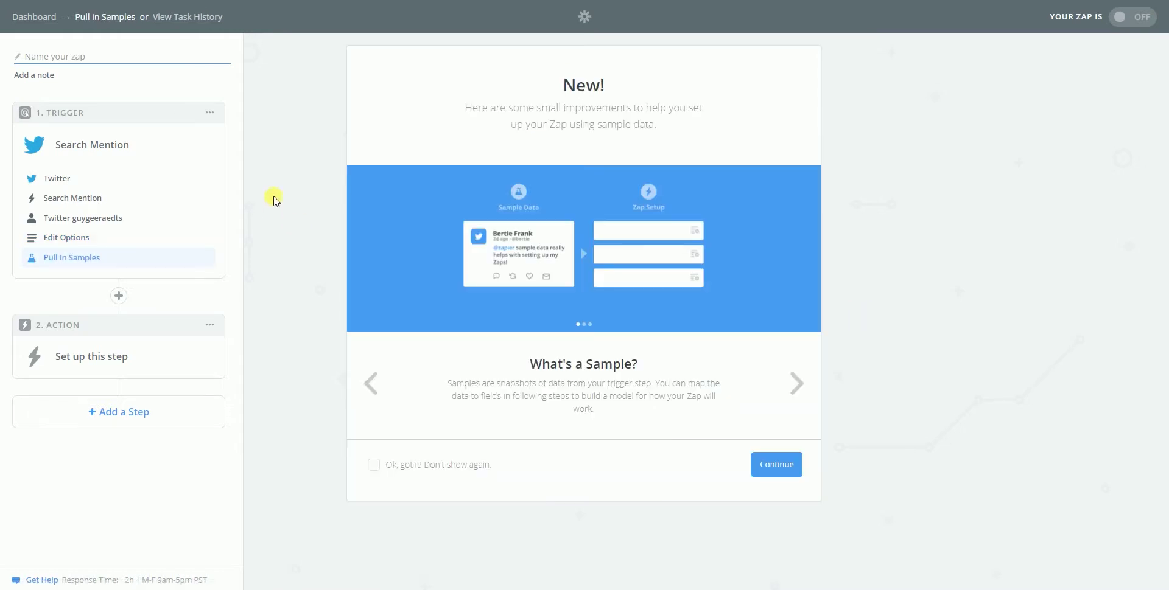
pyautogui.click(793, 475)
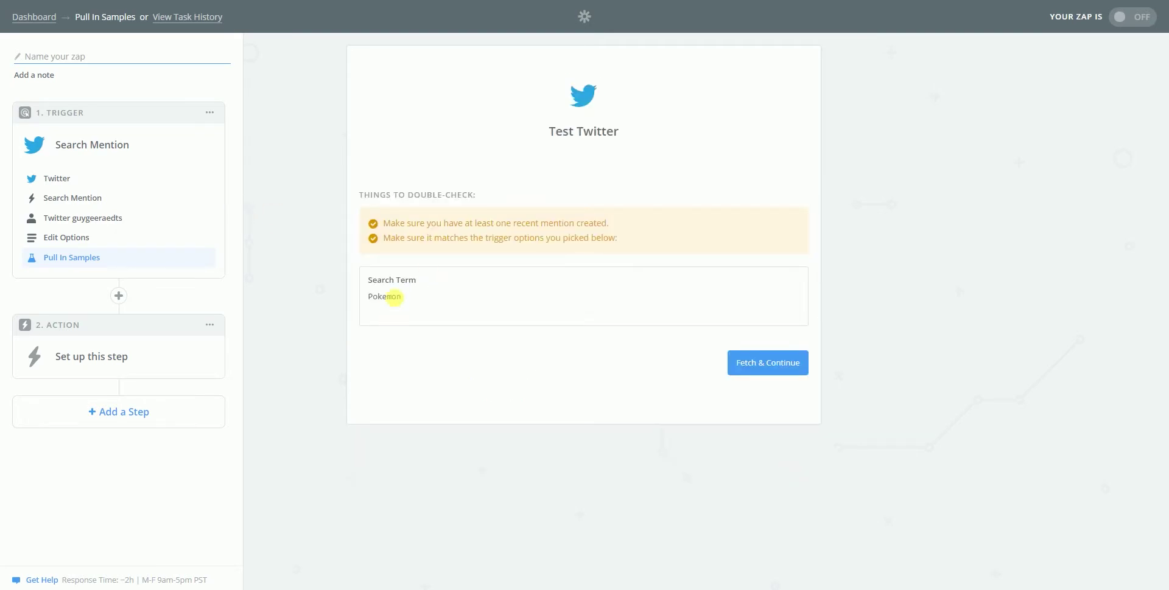
pyautogui.click(764, 365)
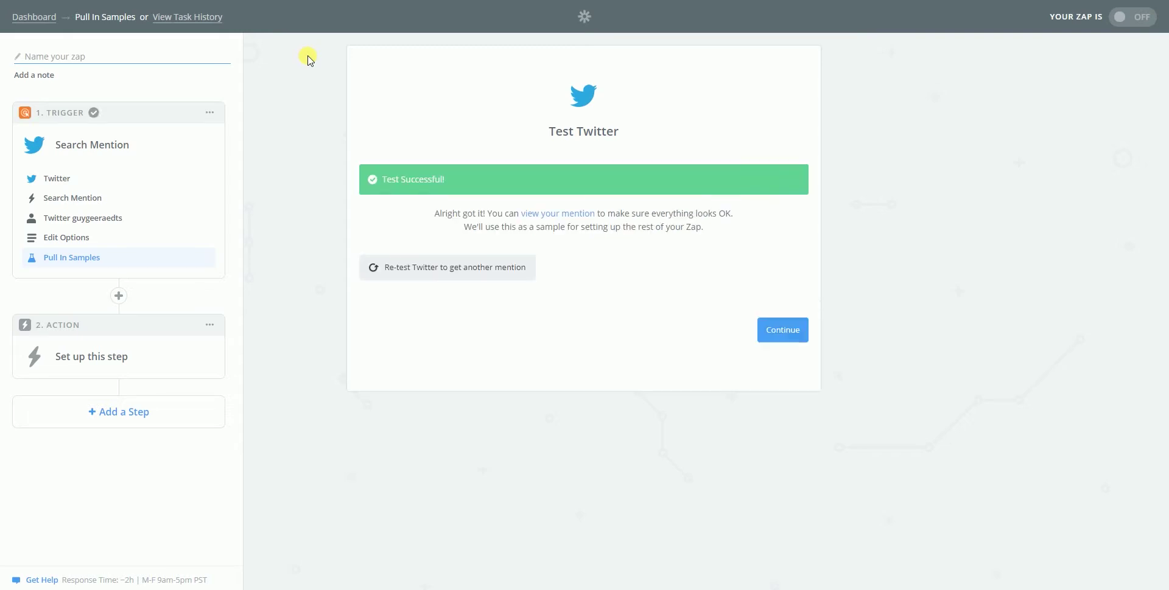
pyautogui.click(786, 332)
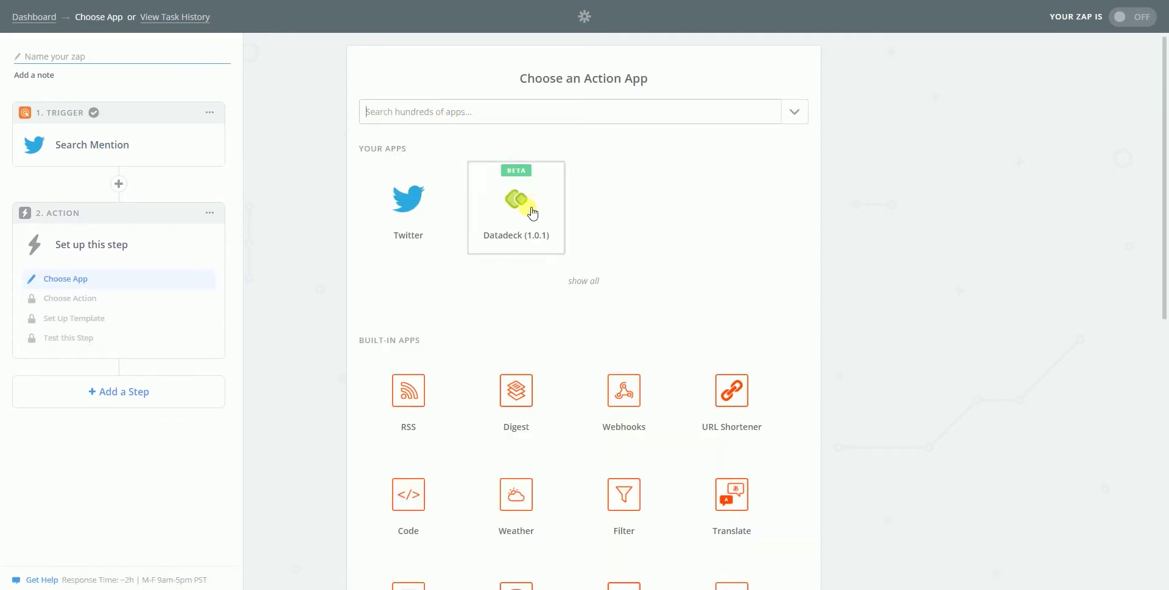
# Set the action to Datadeck Create Data Row, connecting a Datadeck account with the pasted API key
pyautogui.click(524, 222)
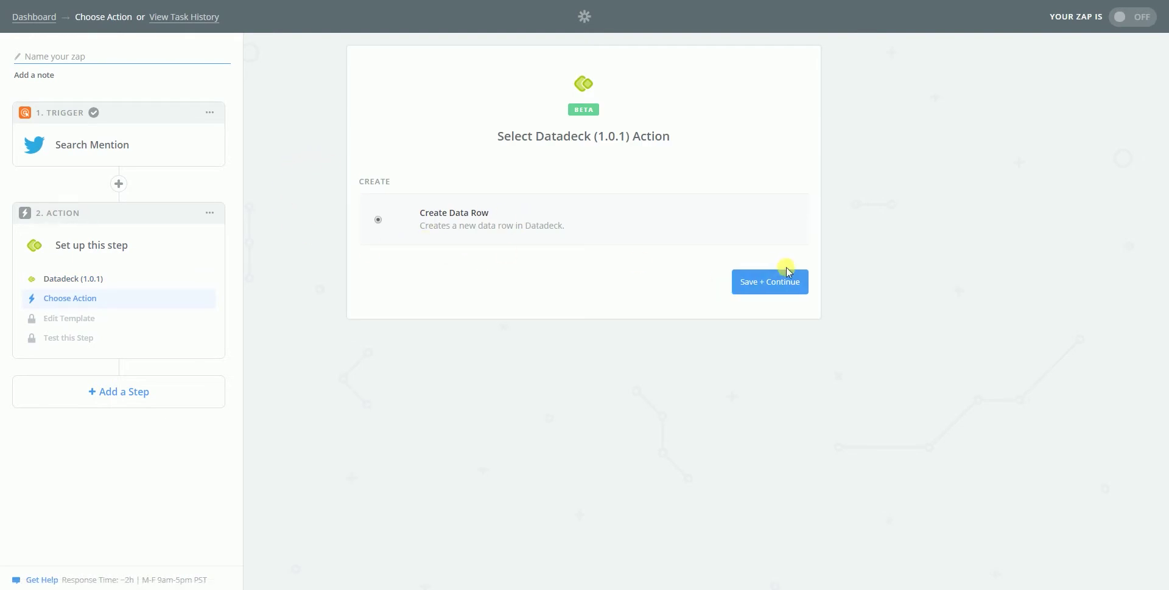
pyautogui.click(785, 274)
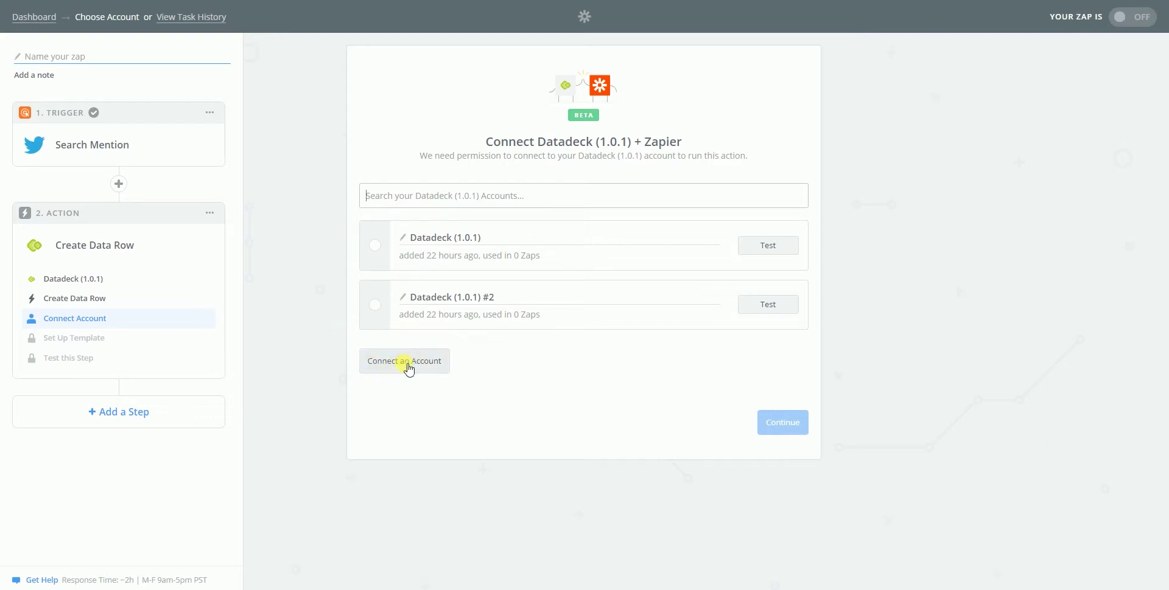
pyautogui.click(405, 363)
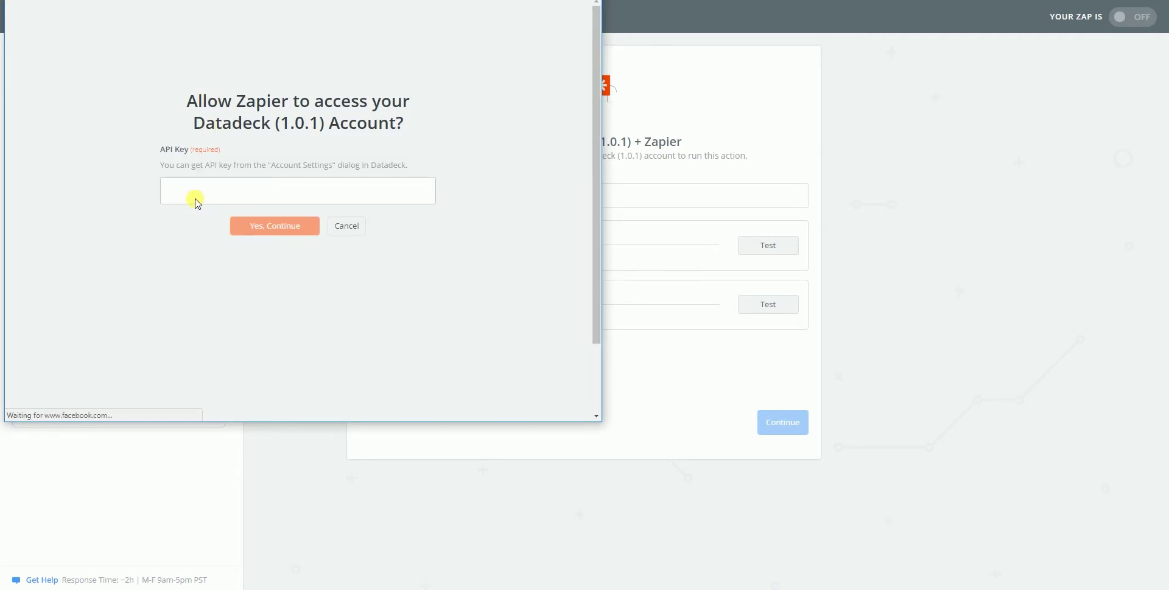
pyautogui.hotkey('ctrl', 'v')
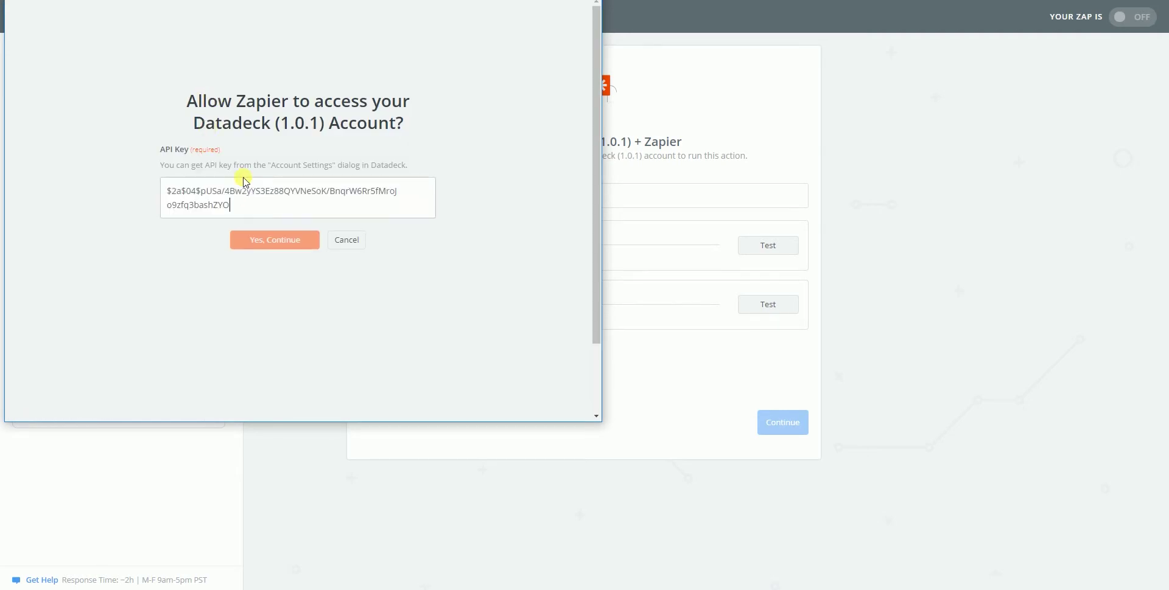
pyautogui.click(282, 245)
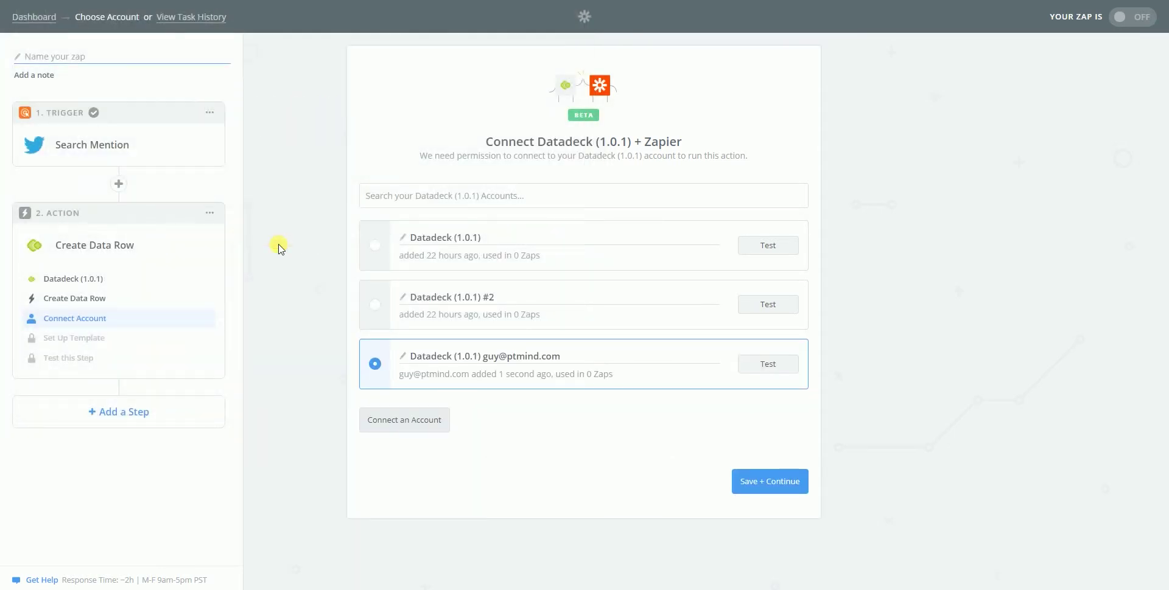
pyautogui.click(772, 488)
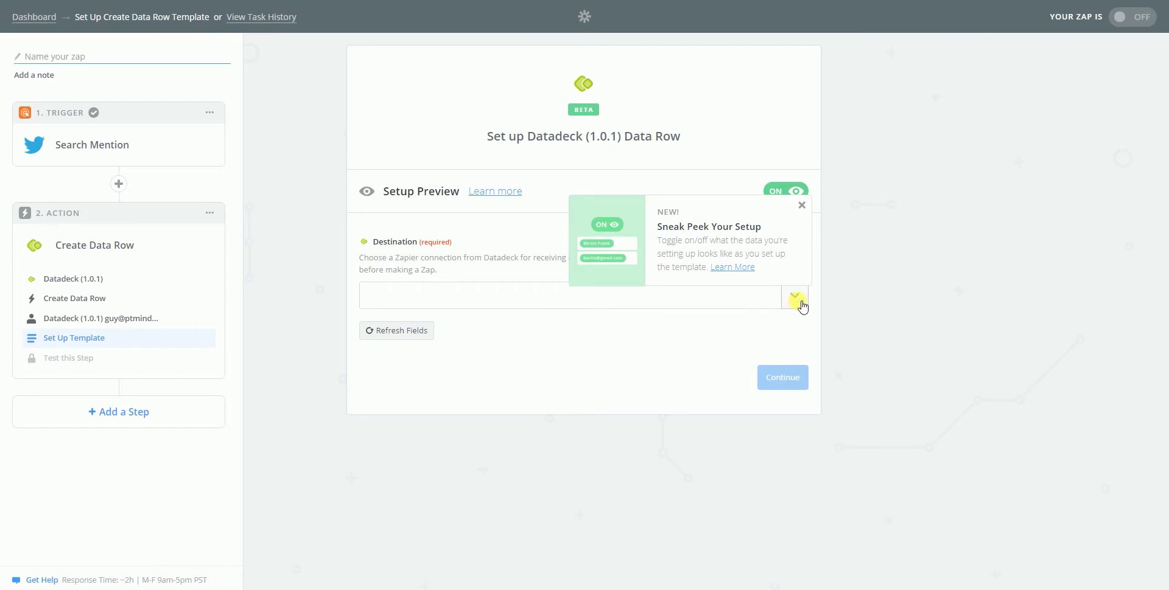
# Choose Twitter test as the Datadeck destination
pyautogui.click(804, 206)
pyautogui.click(794, 303)
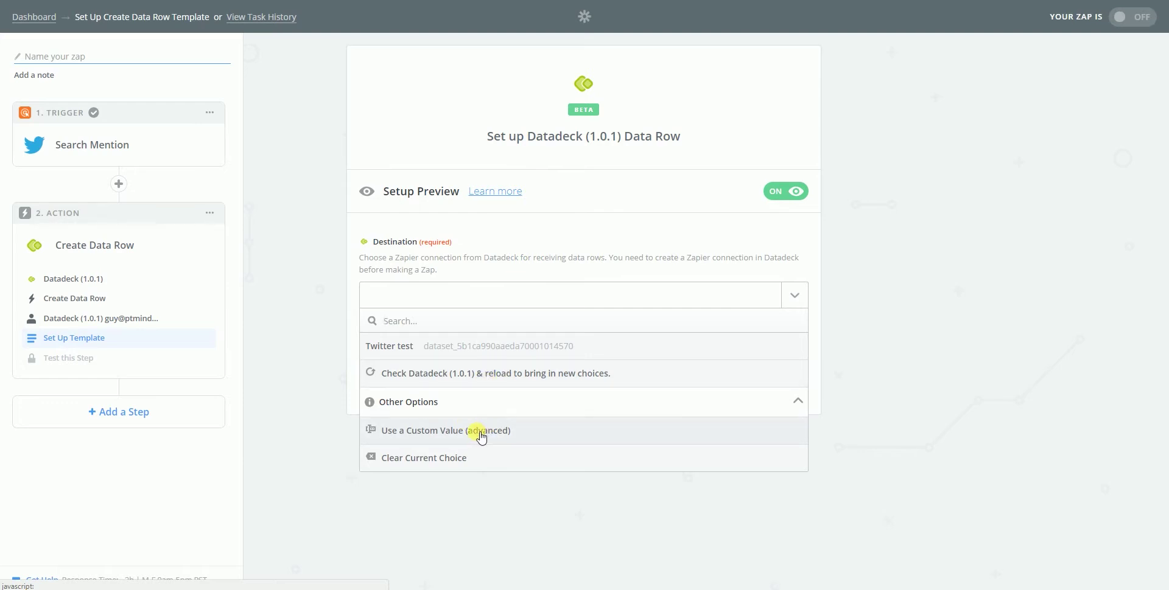
pyautogui.click(509, 382)
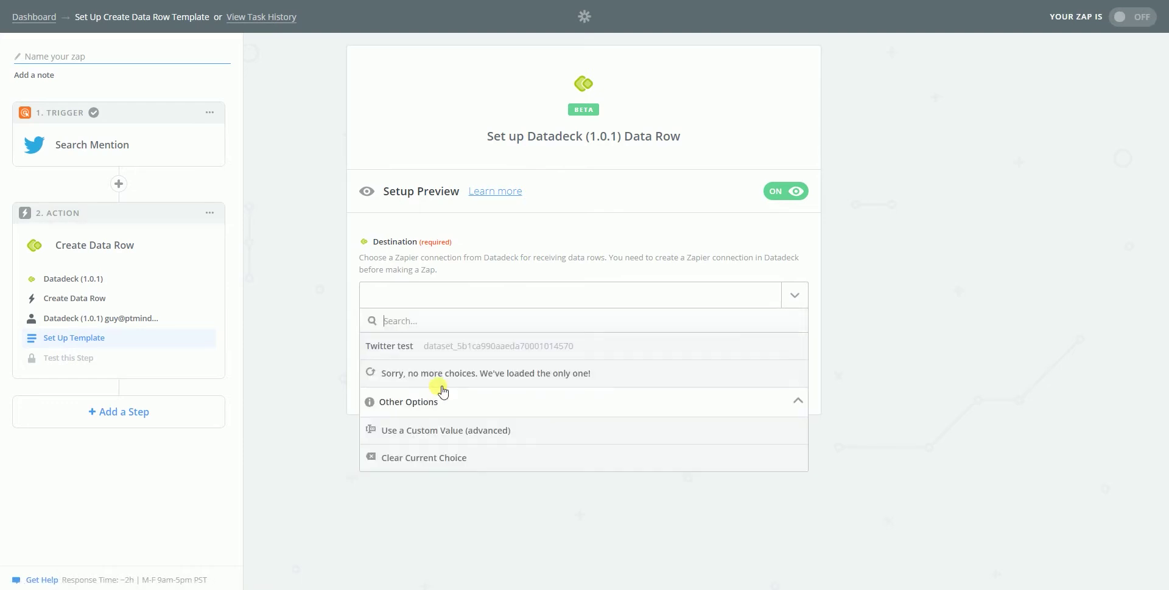
pyautogui.click(410, 352)
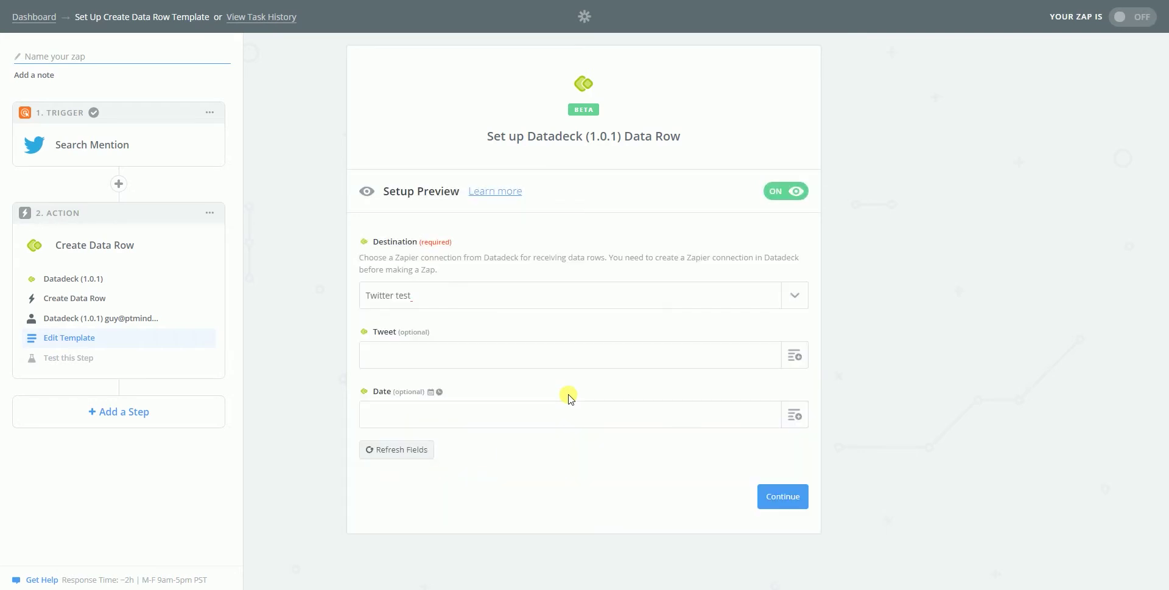
# Map the Search Mention tweet Text into the Tweet field
pyautogui.click(807, 357)
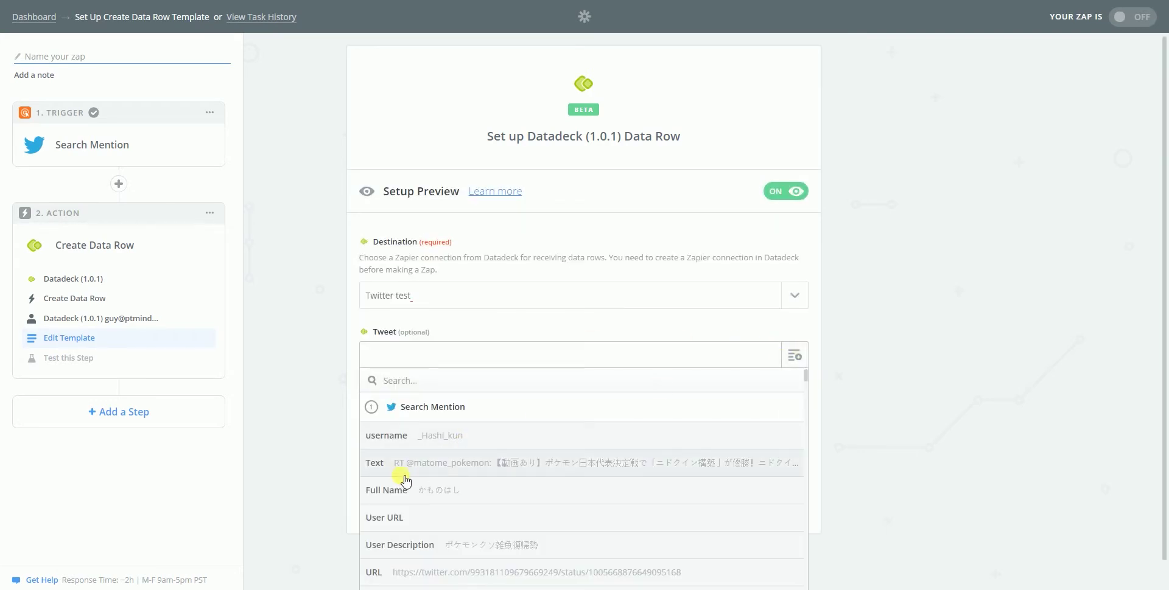
pyautogui.scroll(-2, 444, 504)
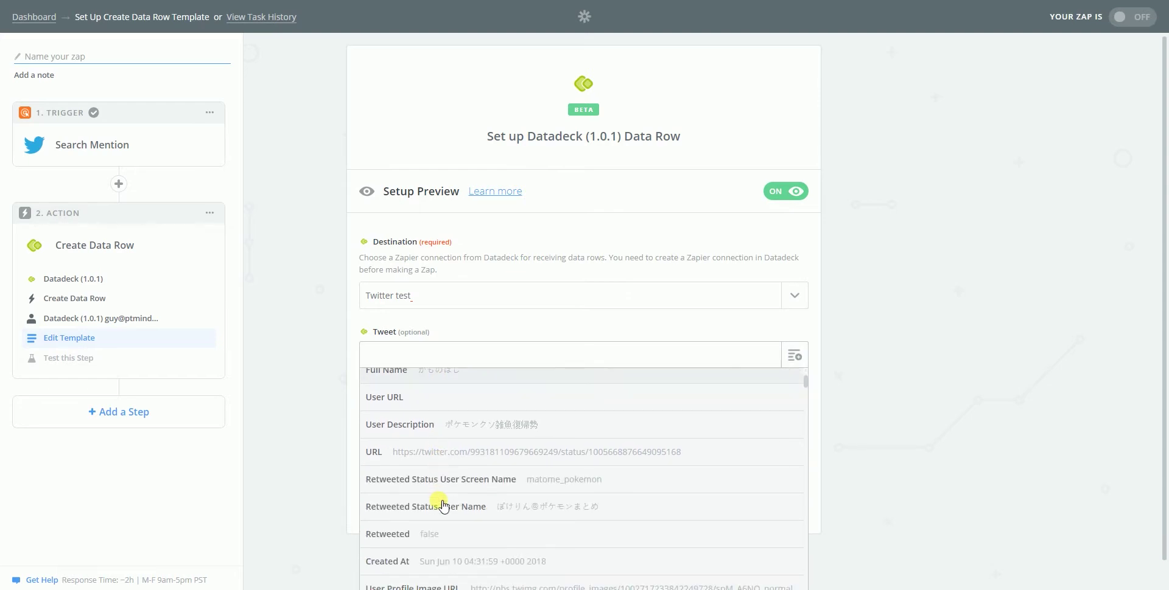
pyautogui.scroll(3, 443, 504)
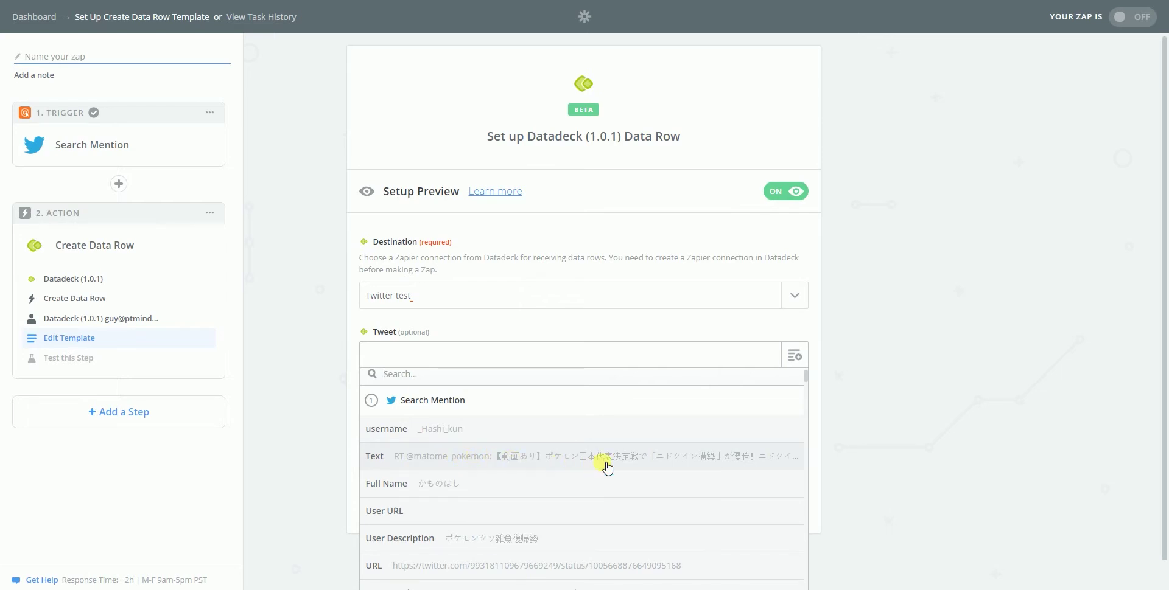
pyautogui.click(627, 462)
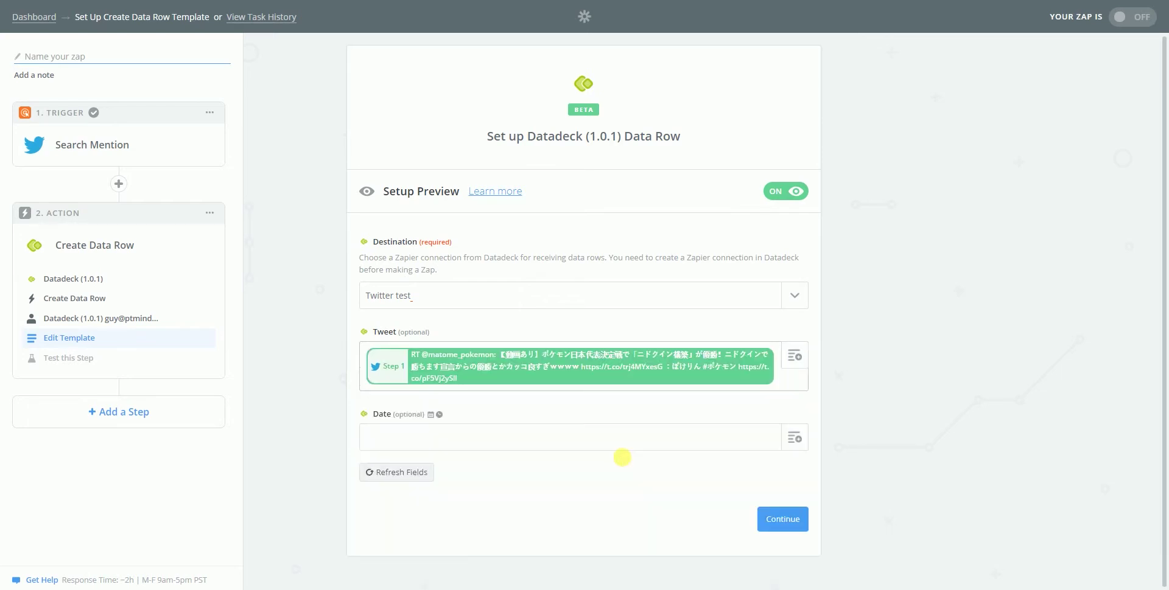
# Map Created At into the Date field and save the template
pyautogui.click(795, 438)
pyautogui.scroll(-3, 484, 472)
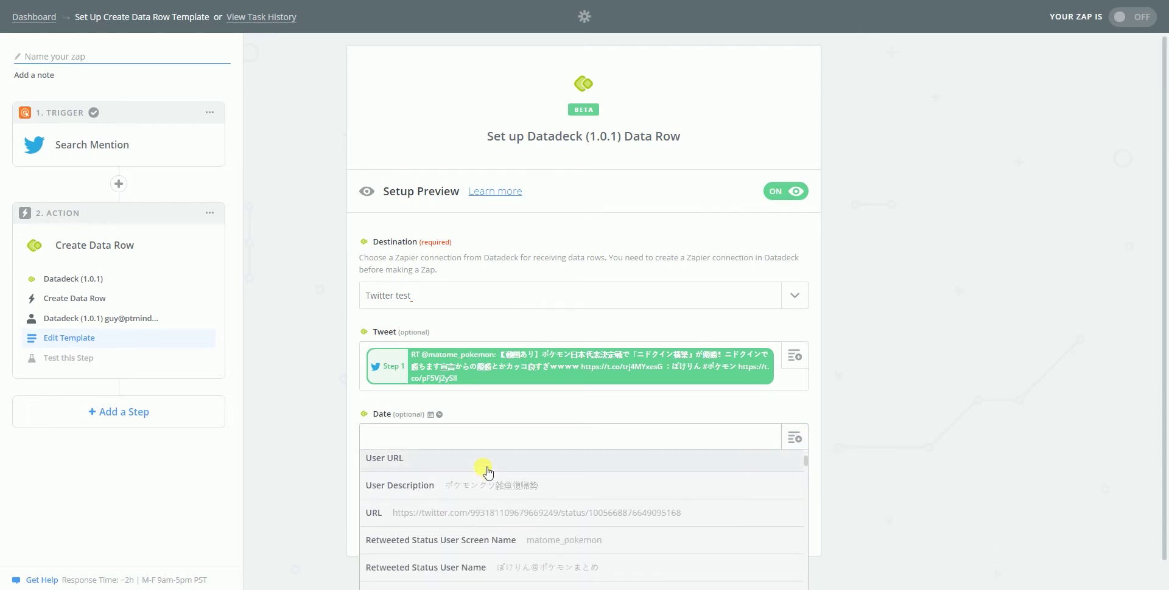
pyautogui.write('date')
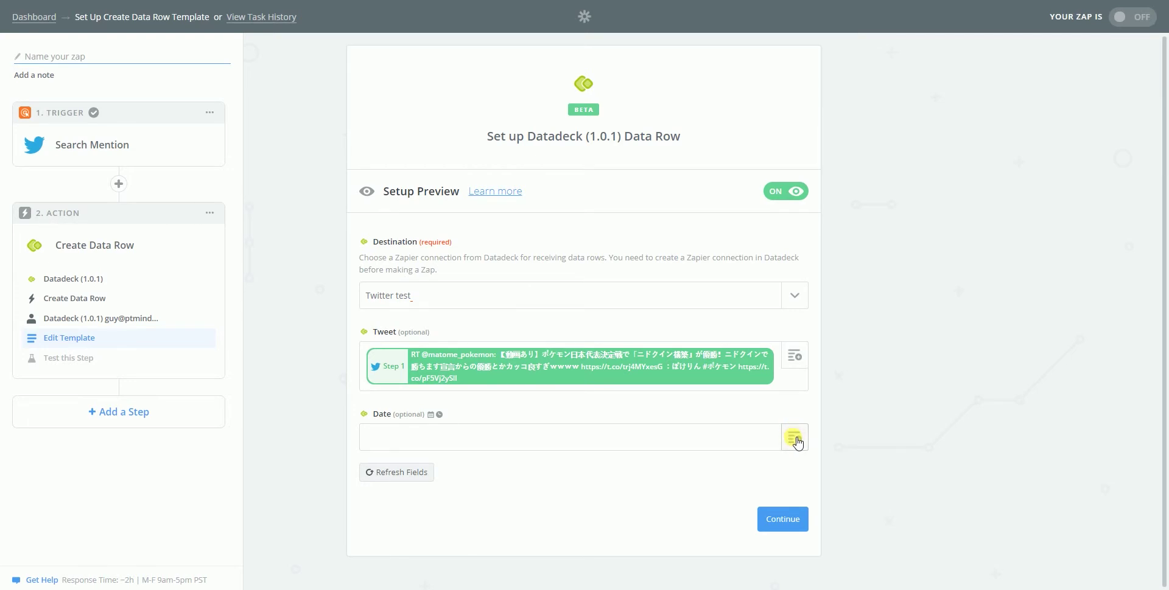
pyautogui.click(795, 438)
pyautogui.scroll(-3, 479, 534)
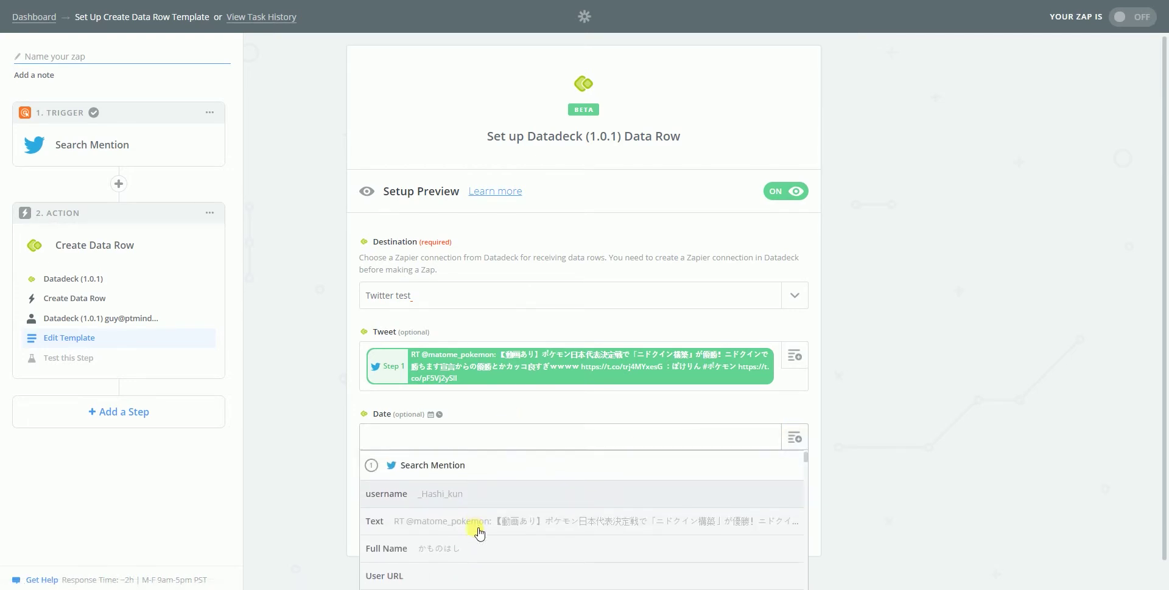
pyautogui.scroll(-2, 479, 534)
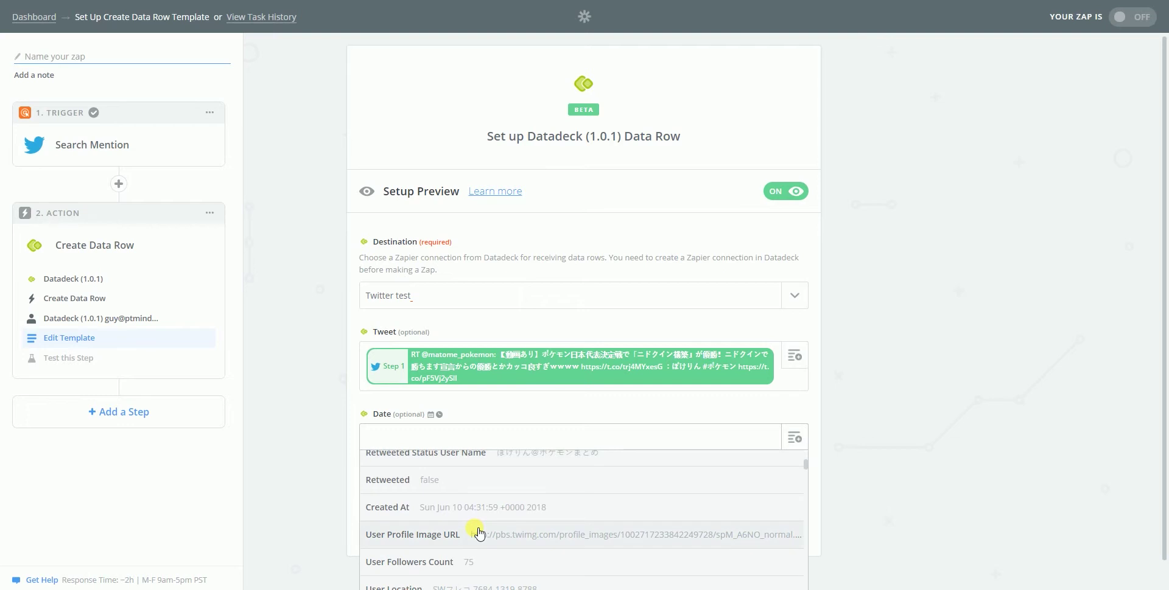
pyautogui.click(444, 512)
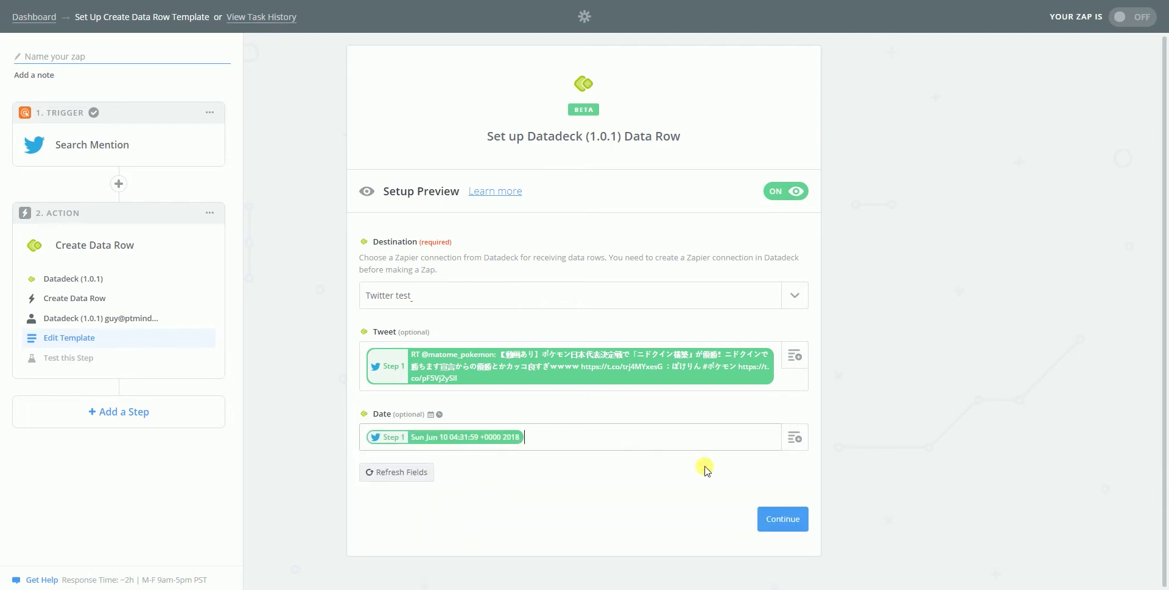
pyautogui.click(797, 531)
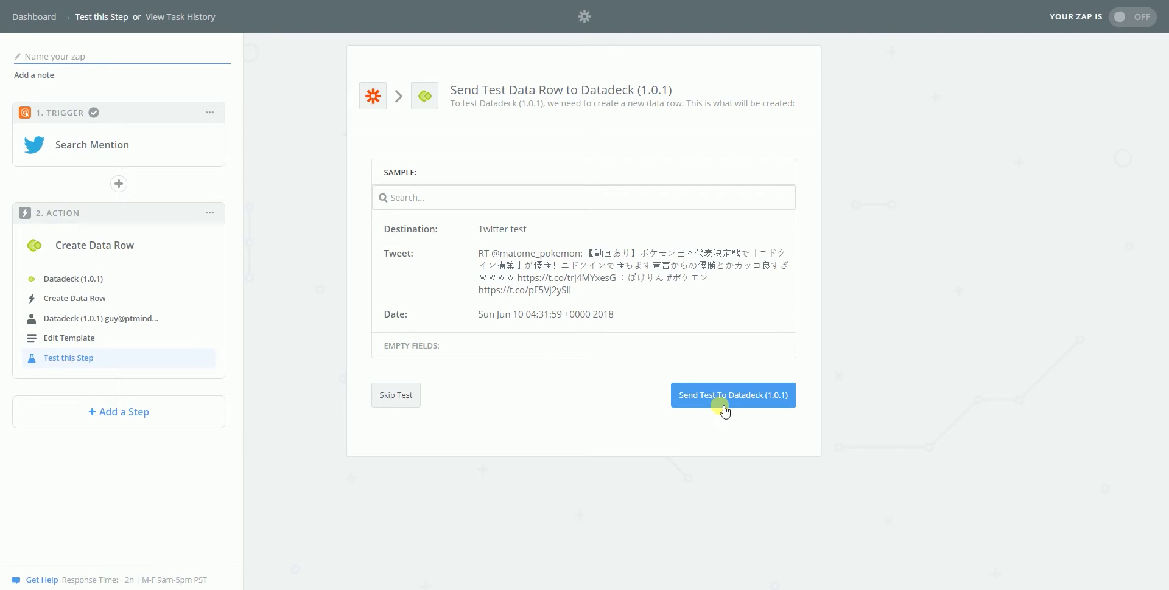
# Send a test data row to Datadeck and finish the action step
pyautogui.click(741, 395)
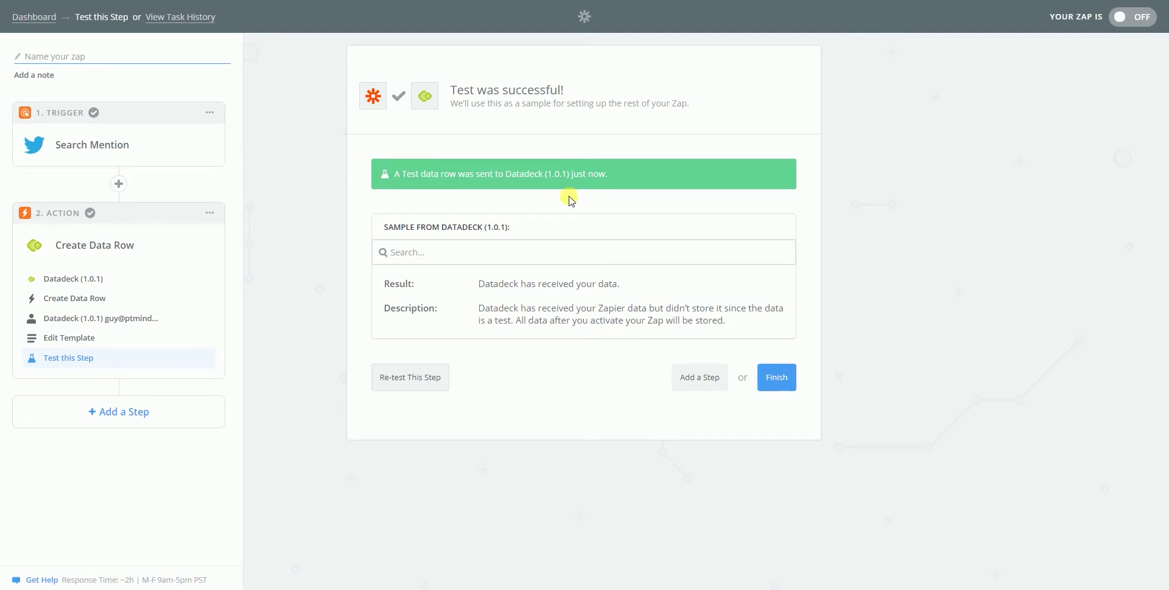
pyautogui.click(785, 388)
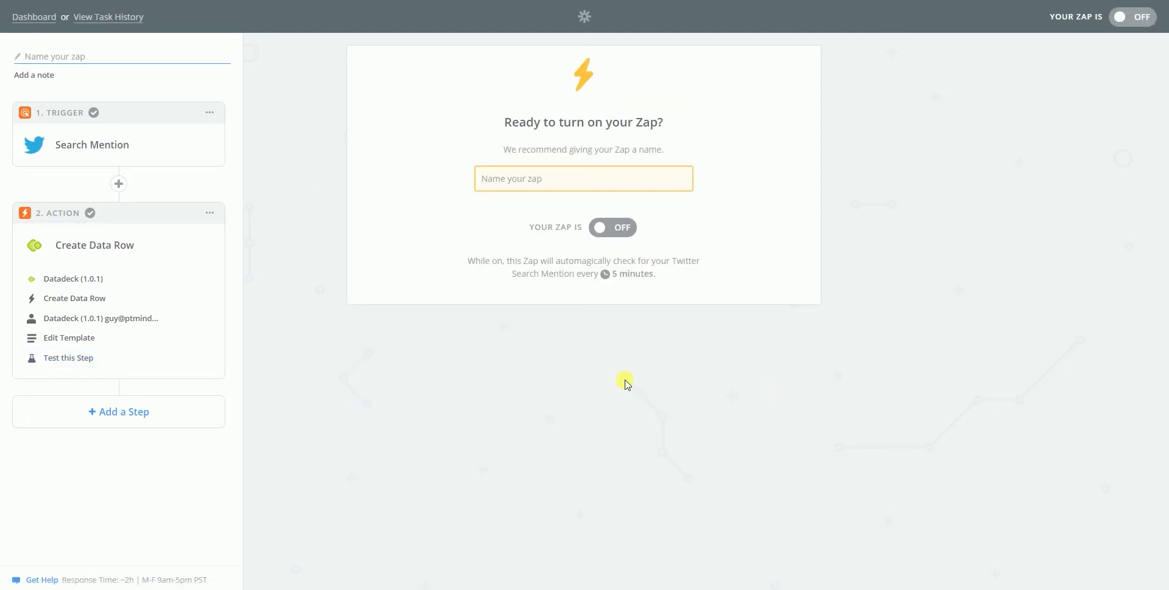
# Name the zap 'Pokemon from Twitter' and switch it on
pyautogui.click(583, 179)
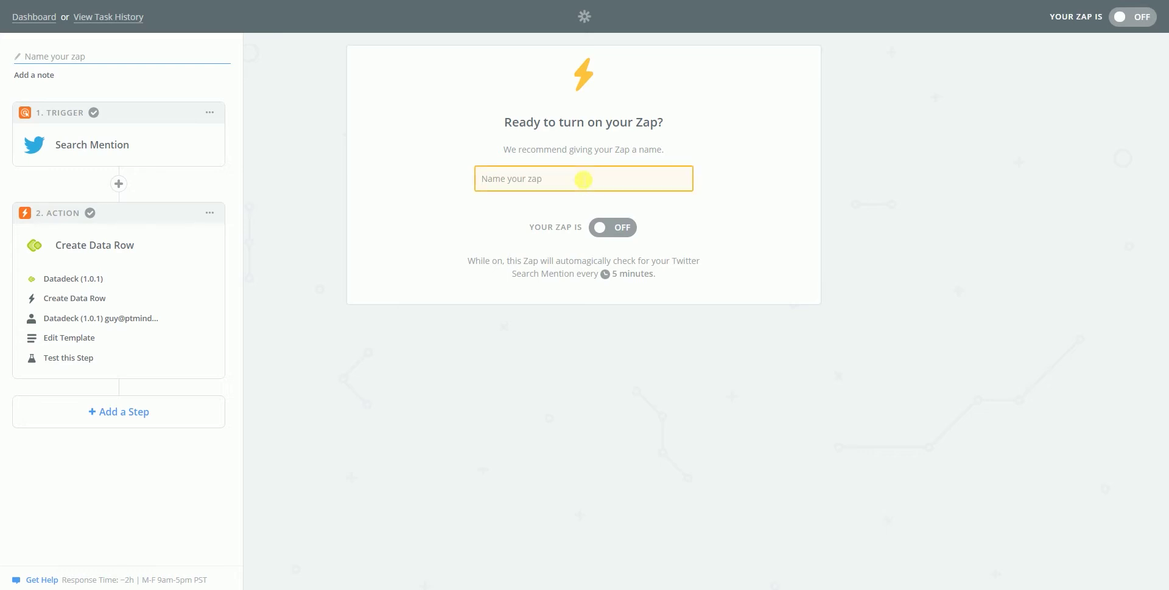
pyautogui.write('Pokemon from Twitter')
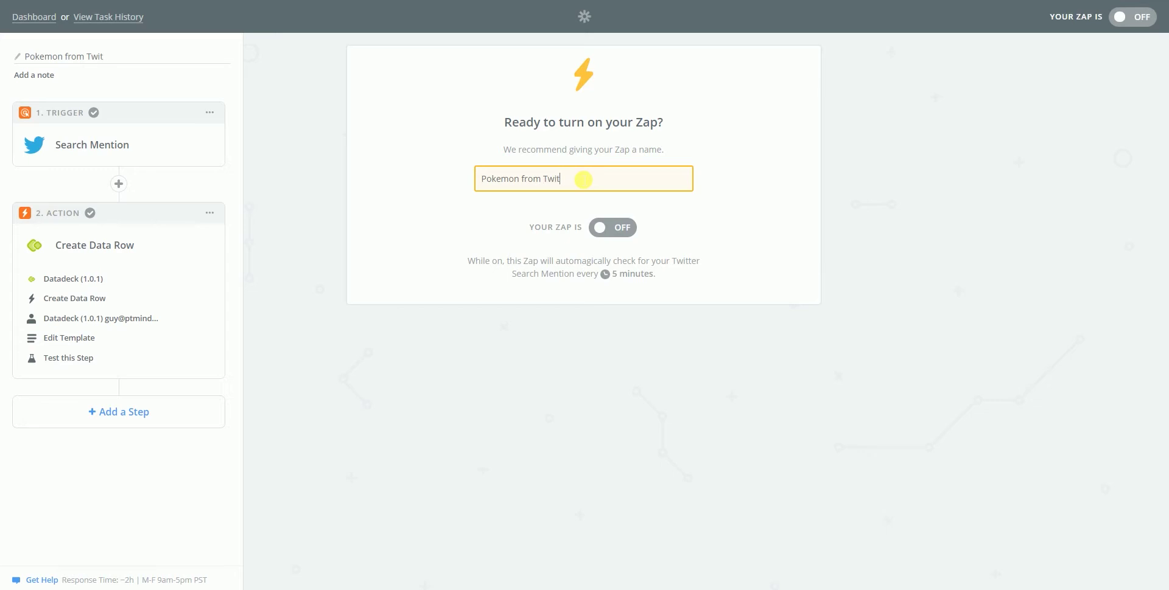
pyautogui.click(611, 230)
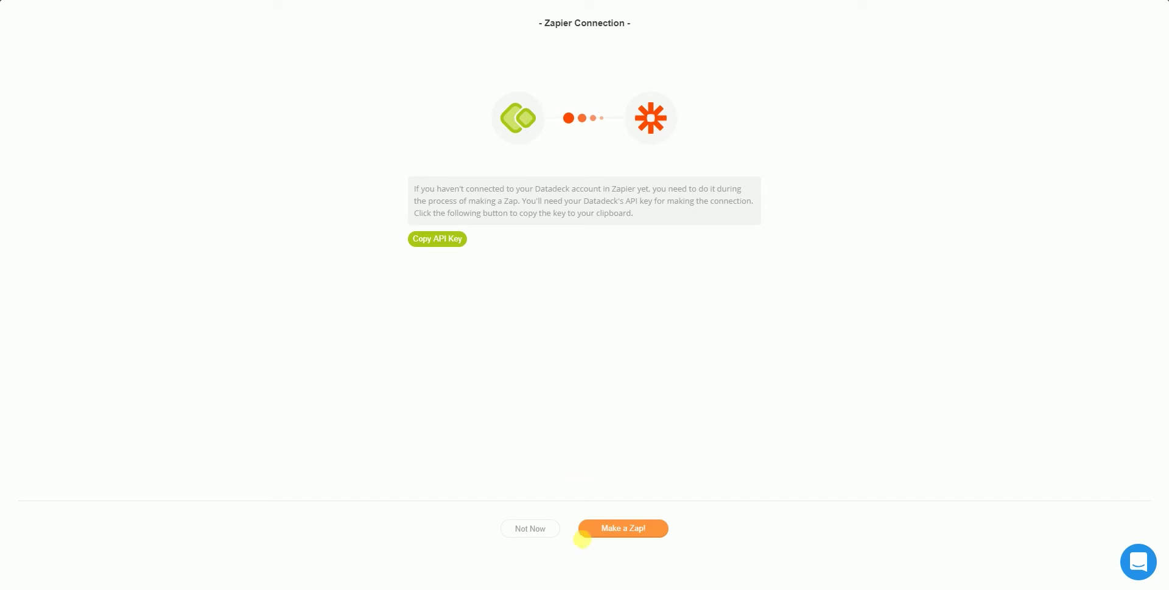
# Close the Zapier popup and dismiss the Twitter test connection's options menu
pyautogui.click(618, 529)
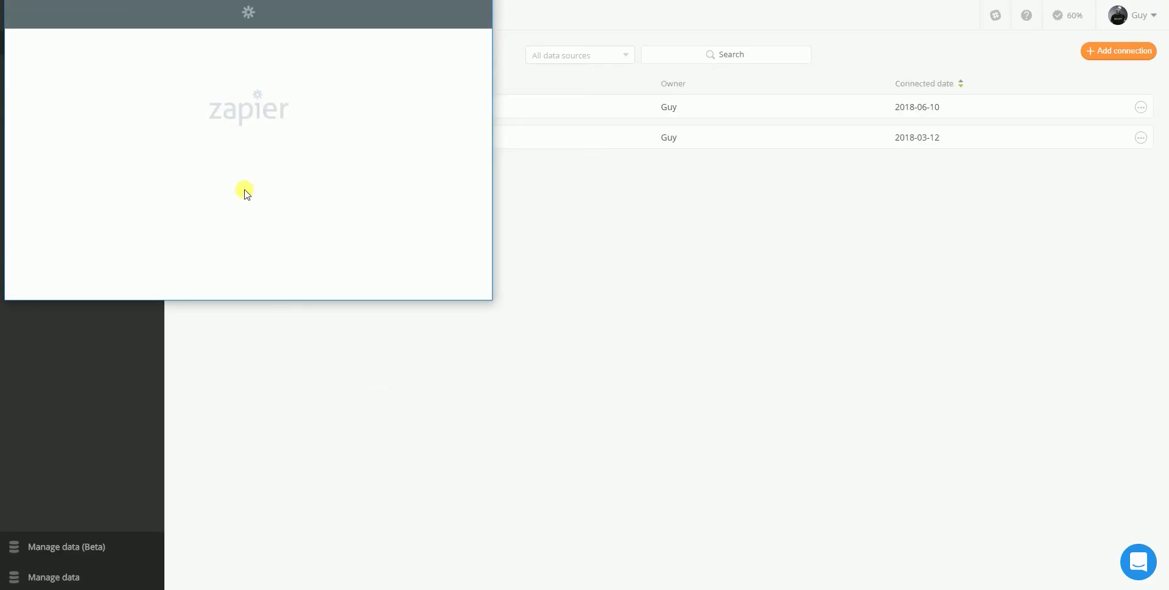
pyautogui.moveTo(297, 0); pyautogui.dragTo(417, 120)
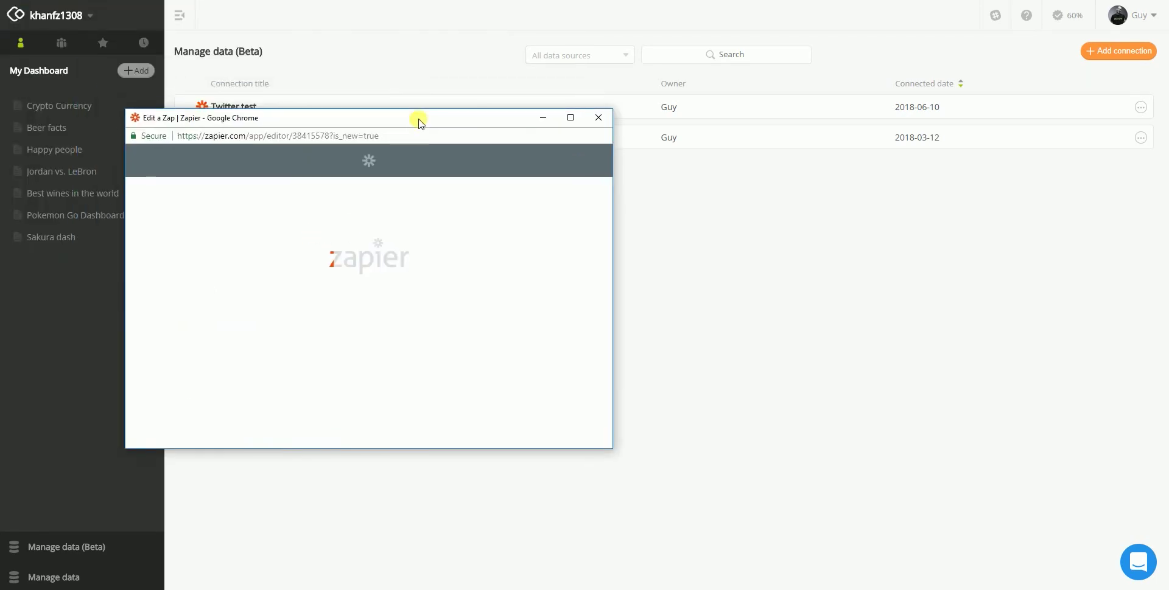
pyautogui.click(590, 118)
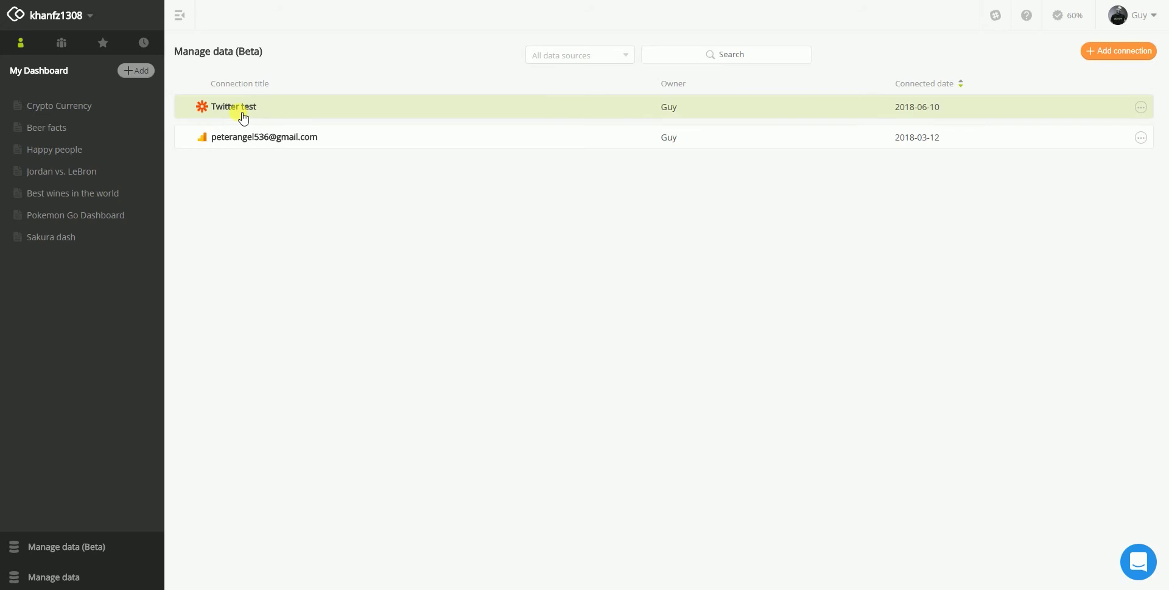
pyautogui.click(1143, 107)
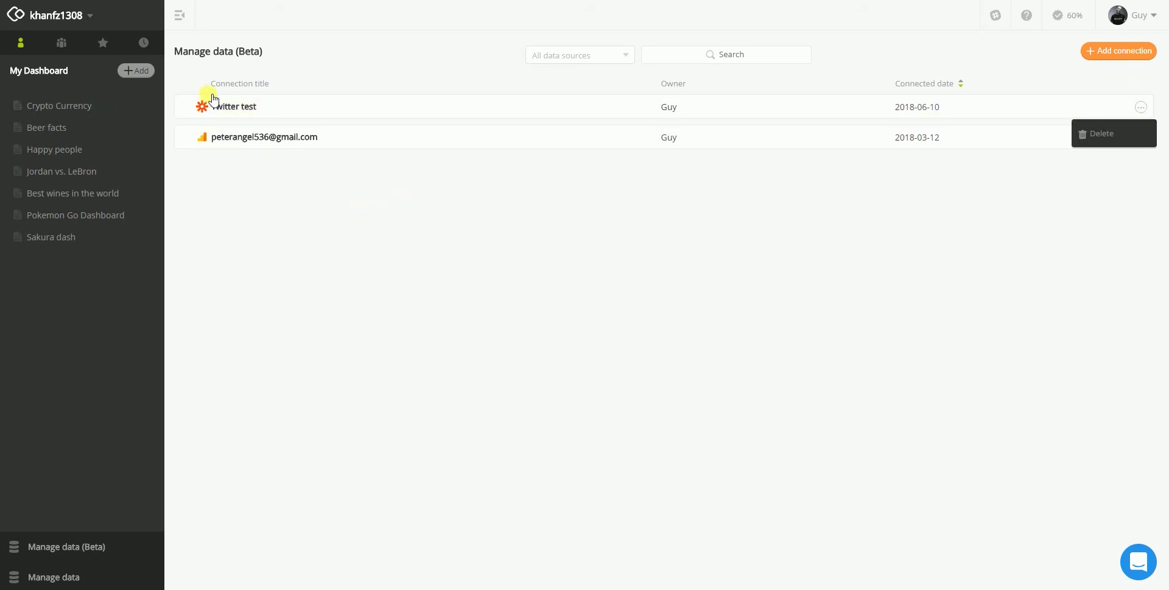
pyautogui.click(223, 113)
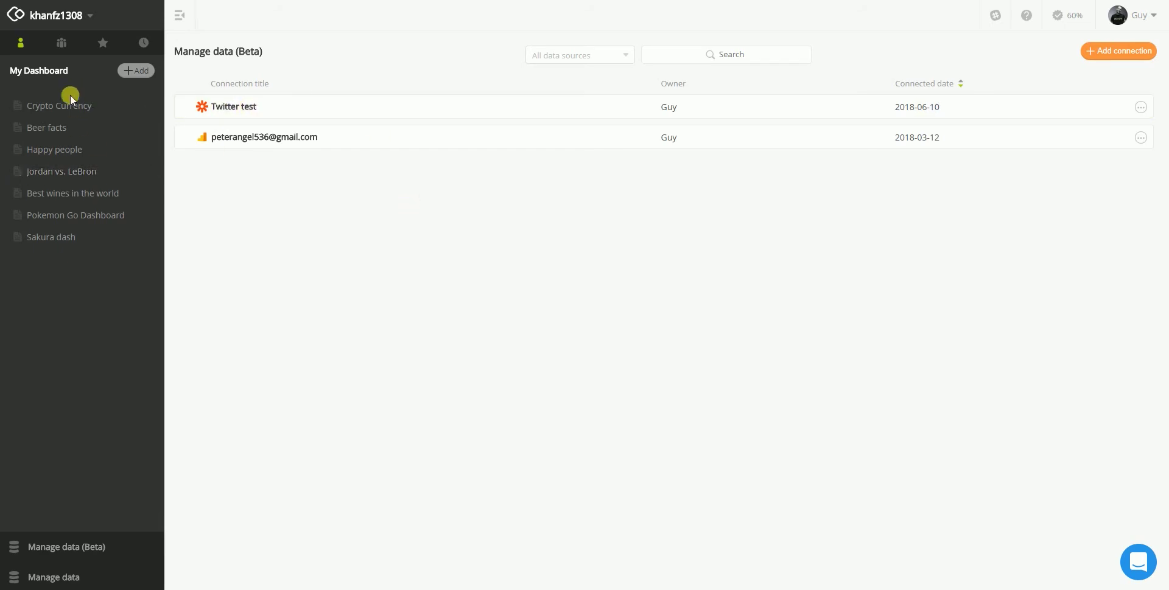
# Create a new dashboard named 'Twitter pokemon Zapier test'
pyautogui.click(136, 71)
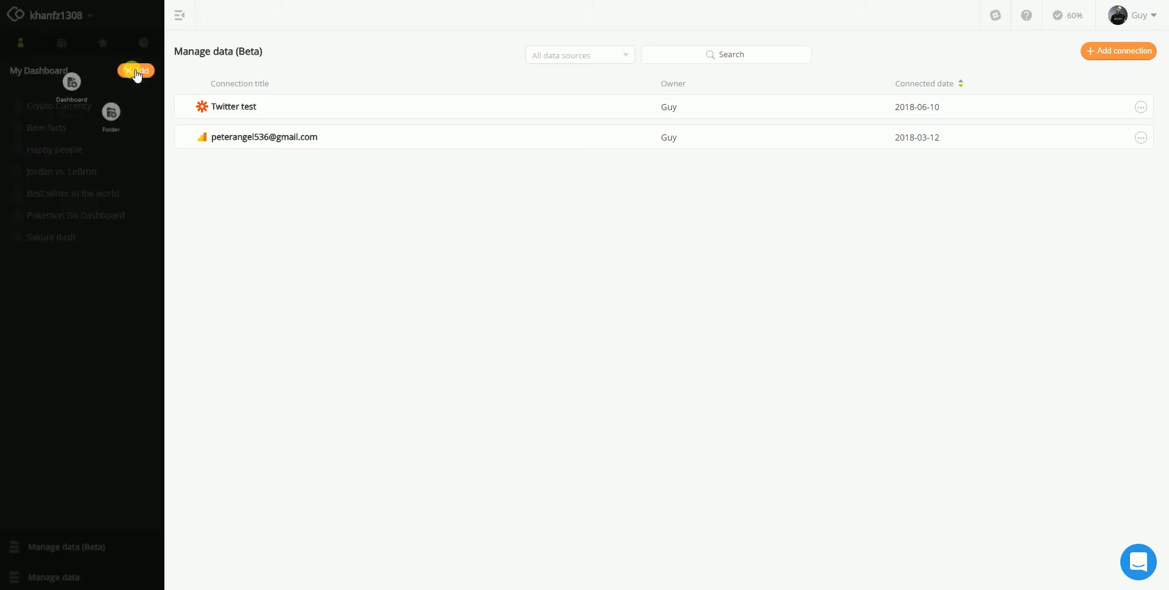
pyautogui.click(73, 83)
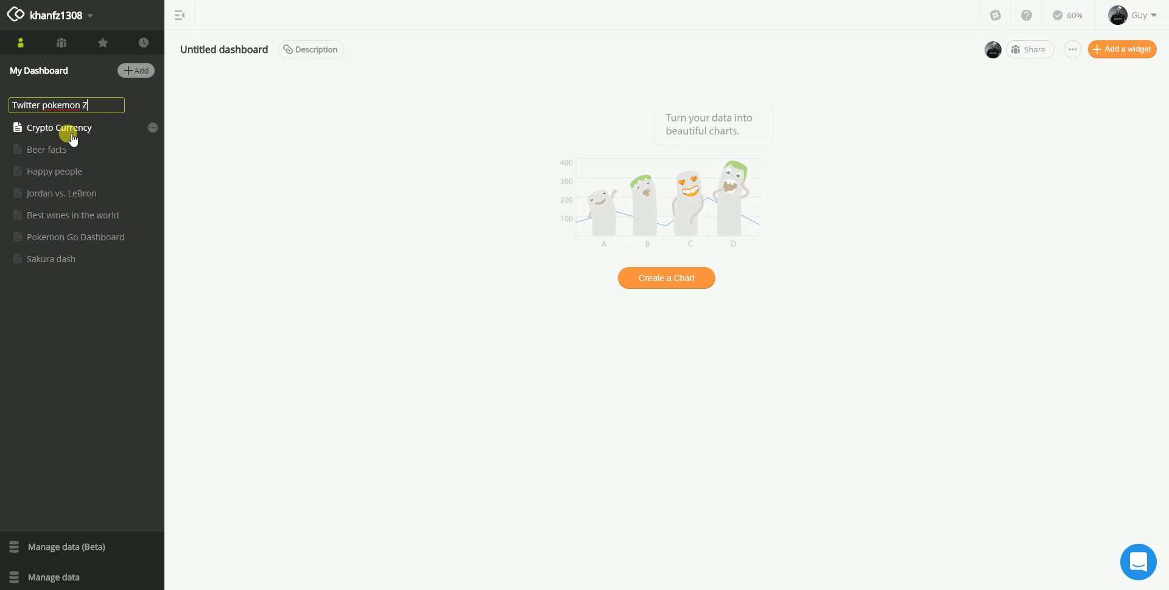
pyautogui.write('Twitter pokemon Zapier test')
pyautogui.press('Return')
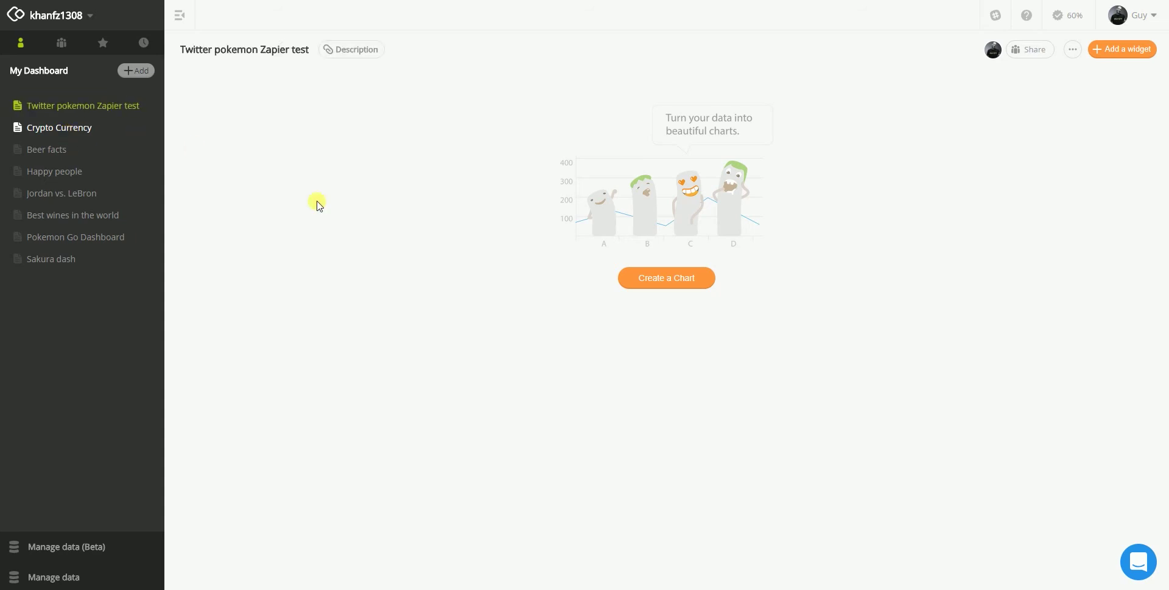
# Start a blank chart using the Zapier (Beta) source and the Twitter test table
pyautogui.click(676, 278)
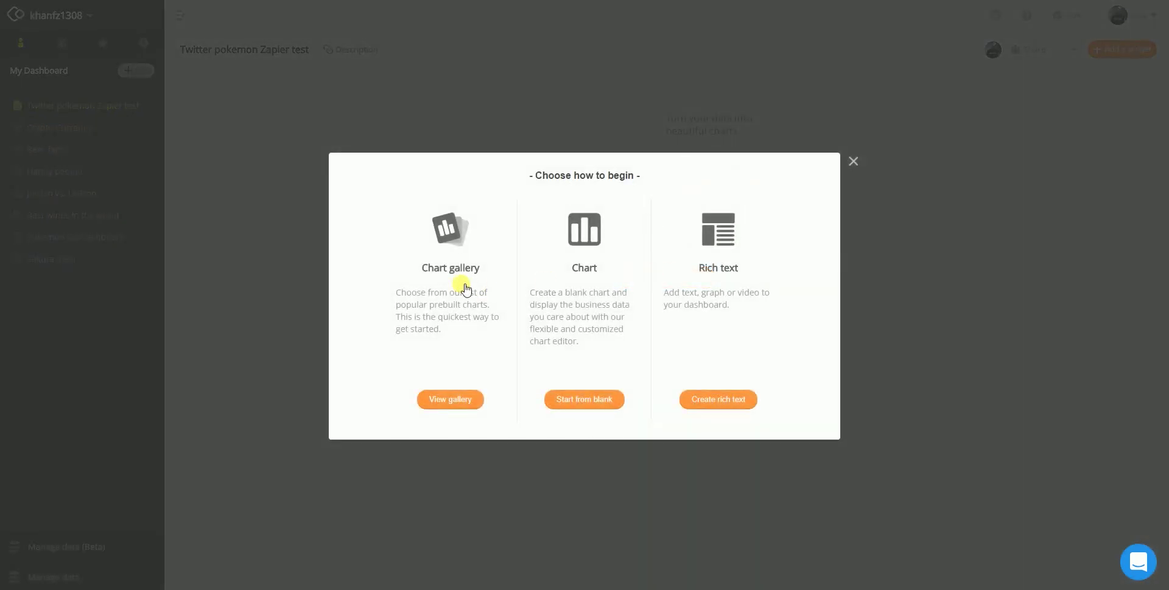
pyautogui.click(578, 246)
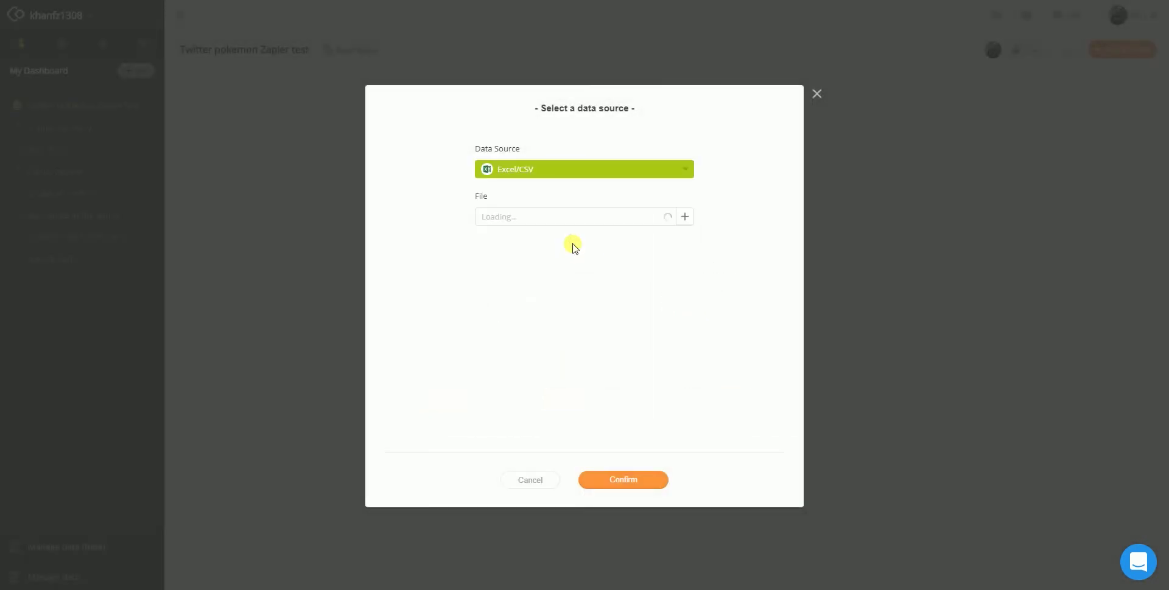
pyautogui.click(583, 170)
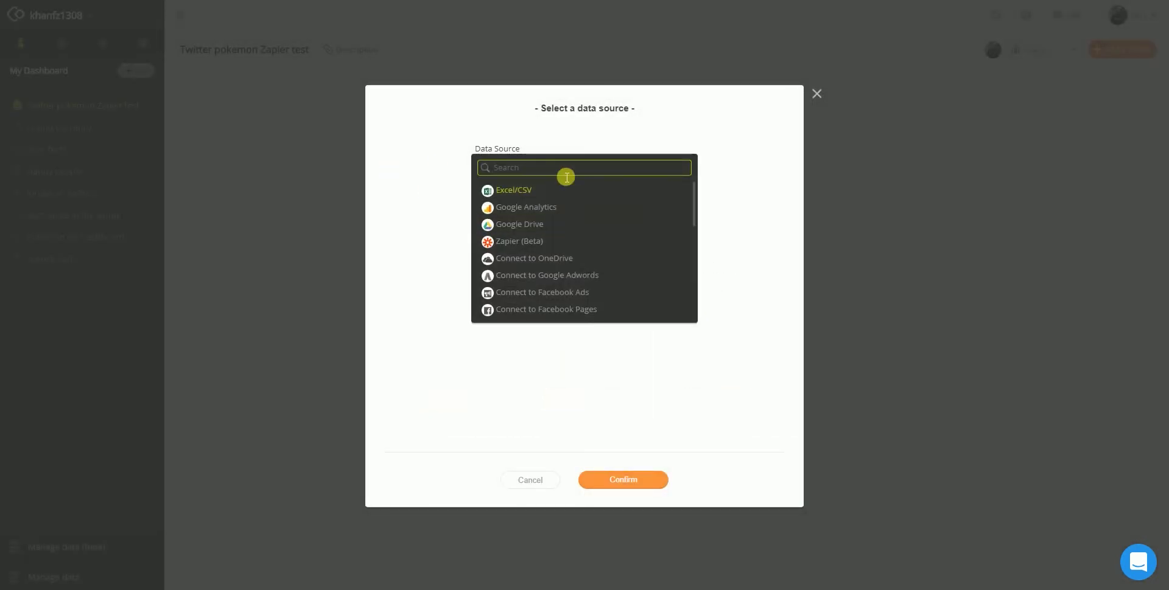
pyautogui.click(516, 241)
pyautogui.click(563, 217)
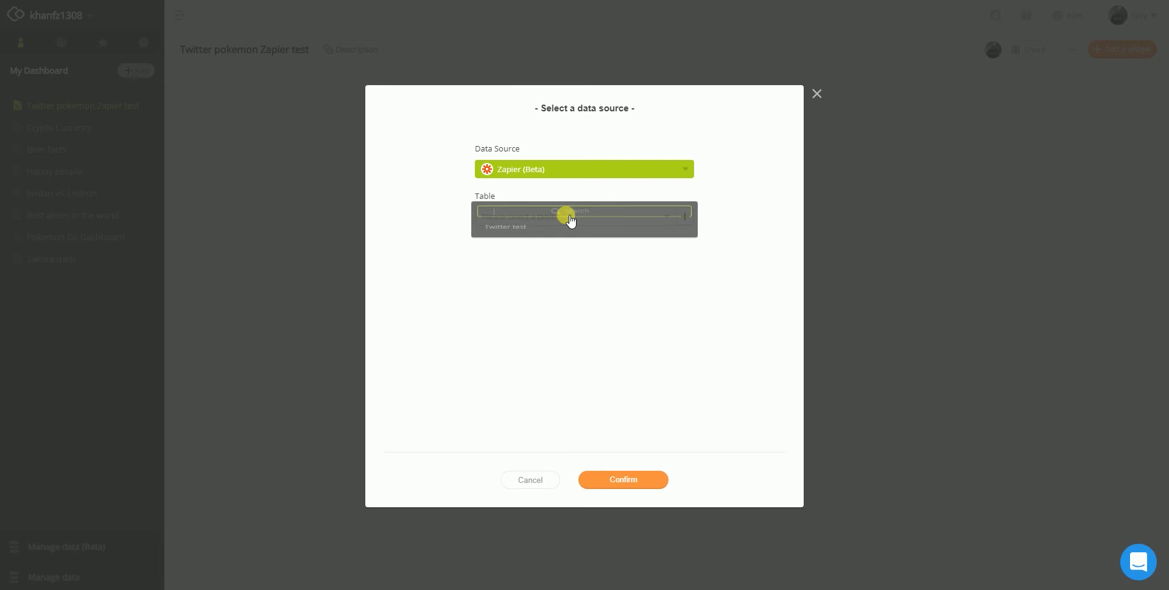
pyautogui.click(492, 239)
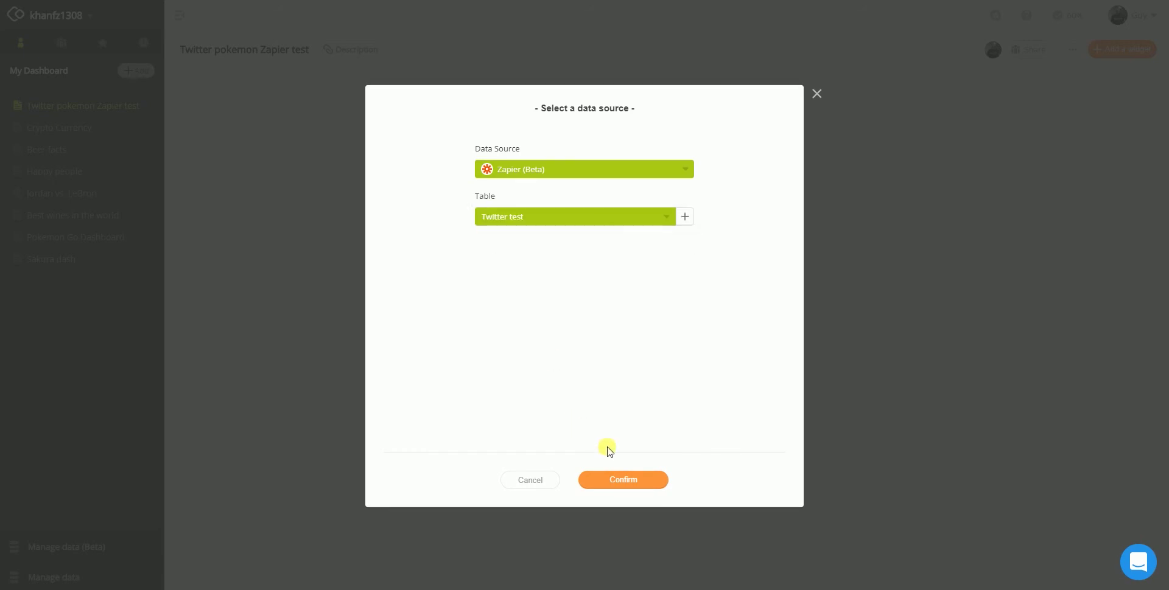
pyautogui.click(623, 481)
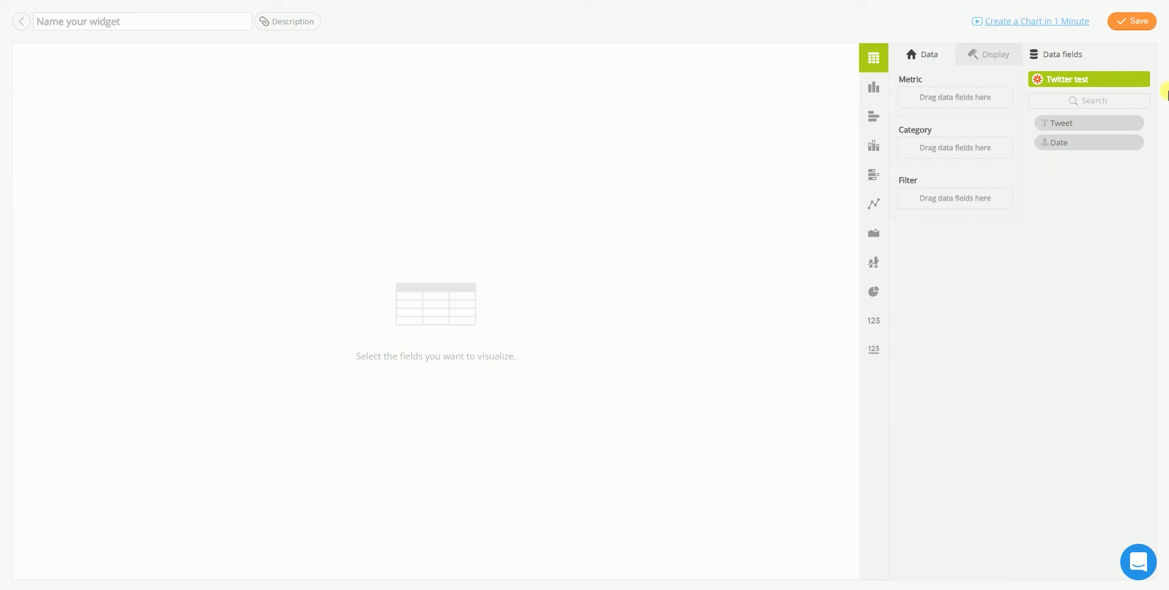
# Use the Tweet field as the metric and show it as a Single Value chart
pyautogui.moveTo(1110, 131); pyautogui.dragTo(970, 110)
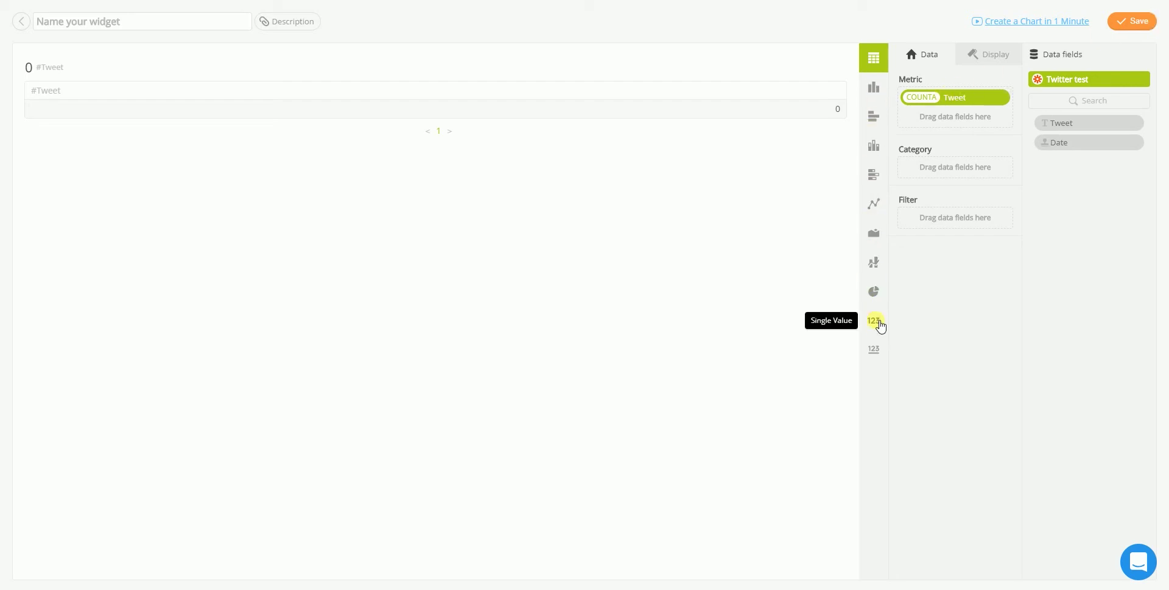
pyautogui.click(876, 321)
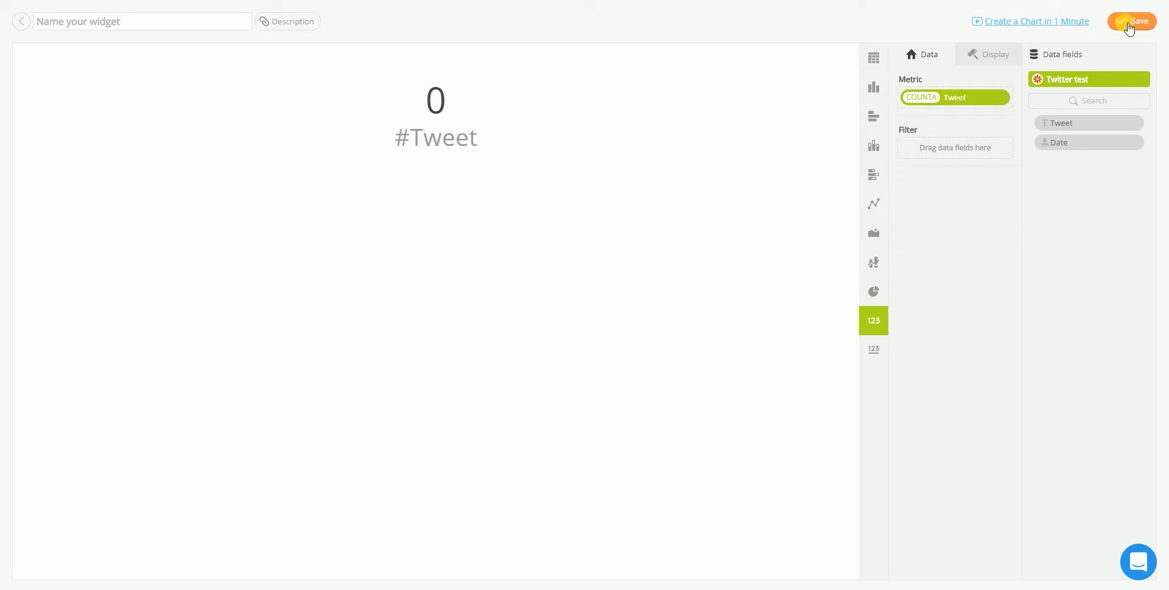
pyautogui.click(1129, 28)
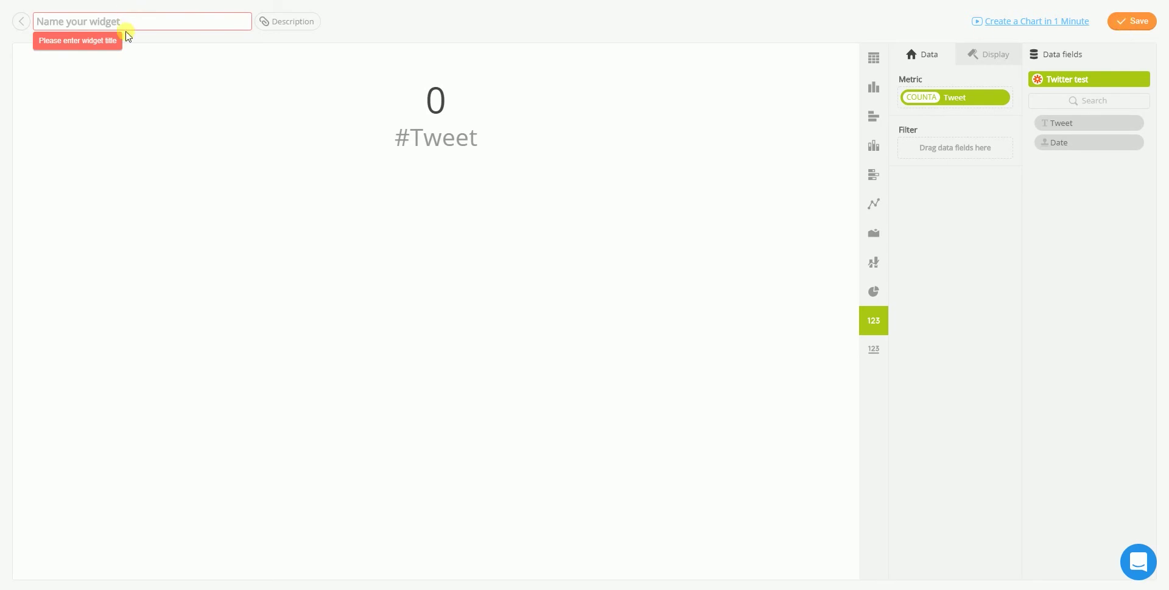
# Title the widget 'Amount of tweets' and save it
pyautogui.click(138, 28)
pyautogui.write('Am')
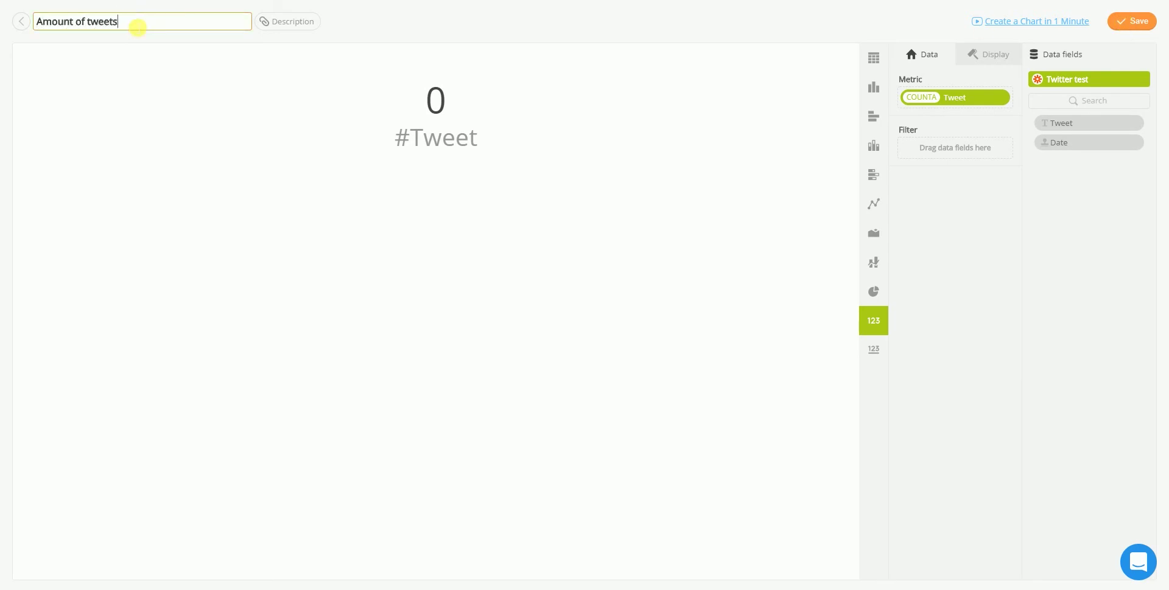
pyautogui.write('ount of tweets')
pyautogui.click(1147, 101)
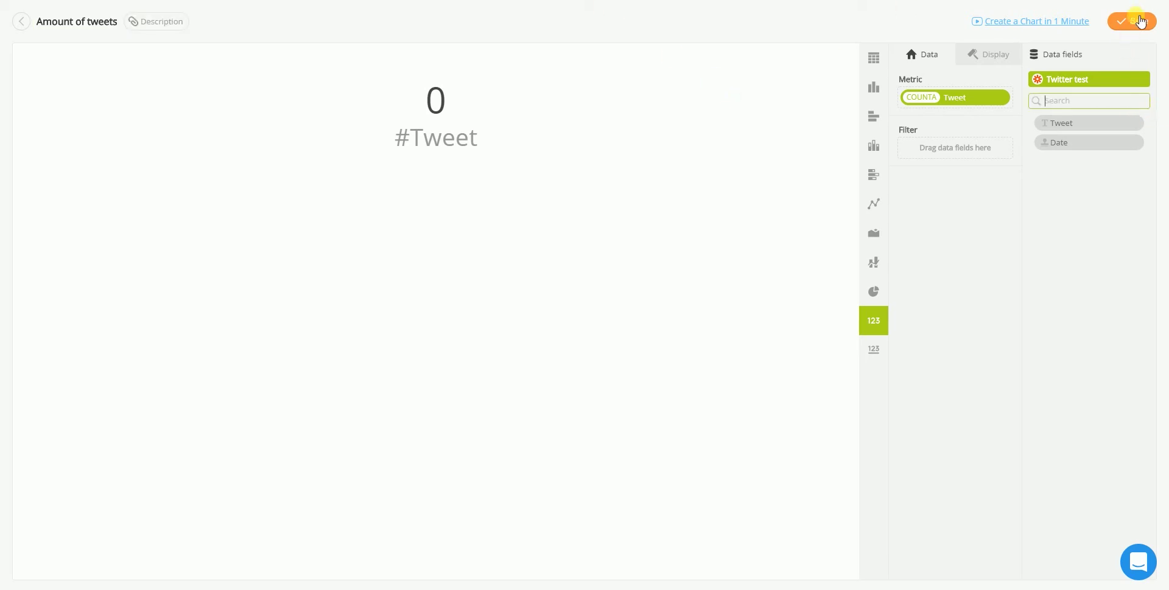
pyautogui.click(1139, 22)
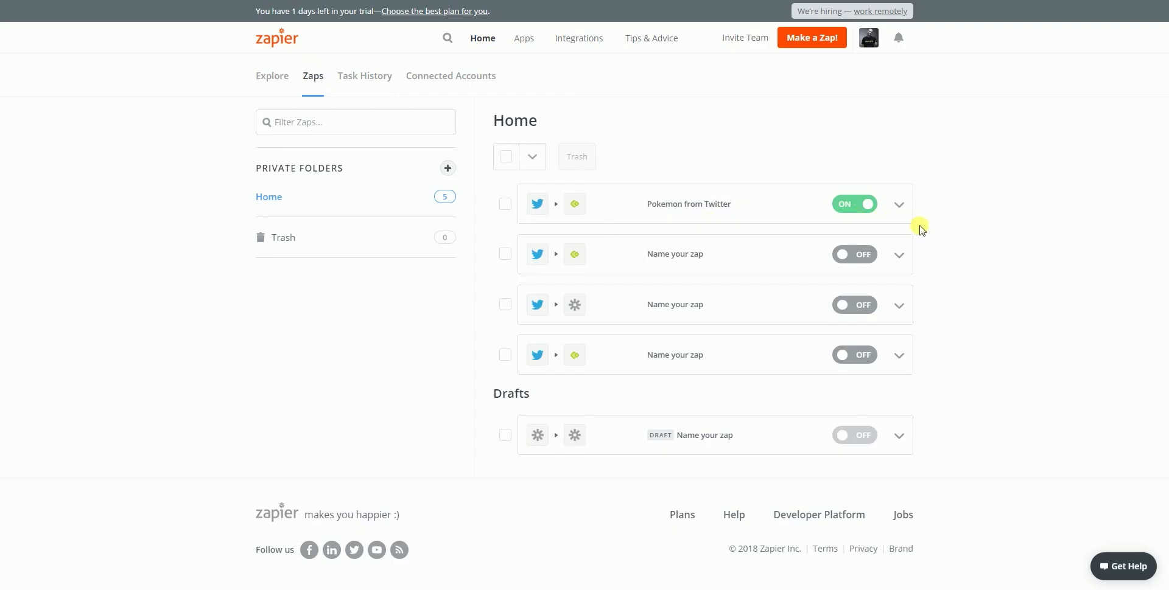
pyautogui.click(899, 206)
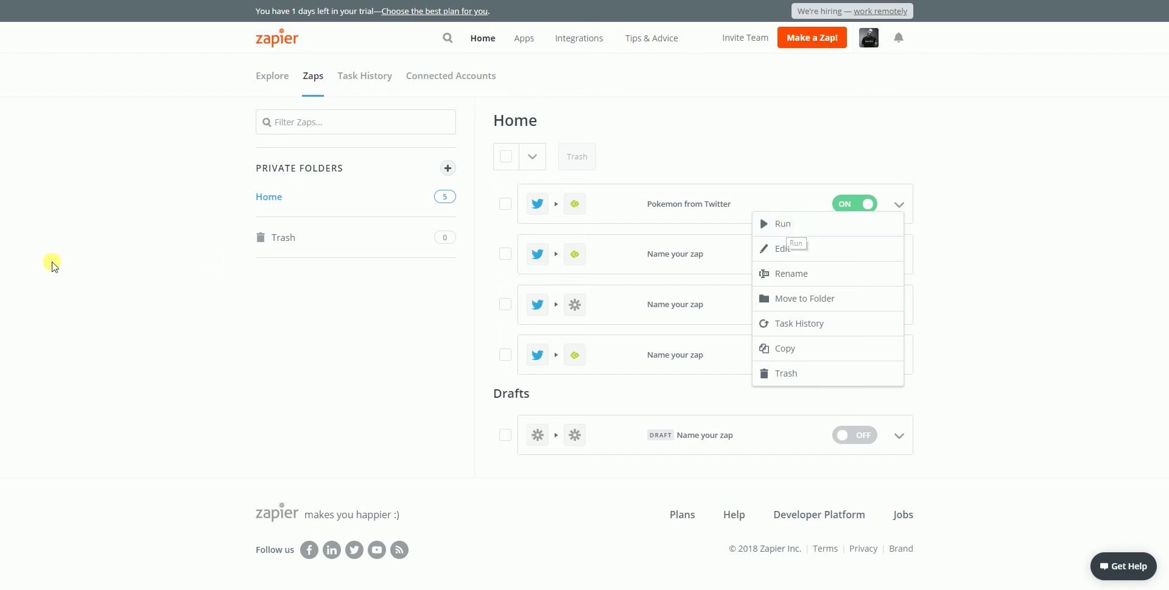
pyautogui.click(85, 240)
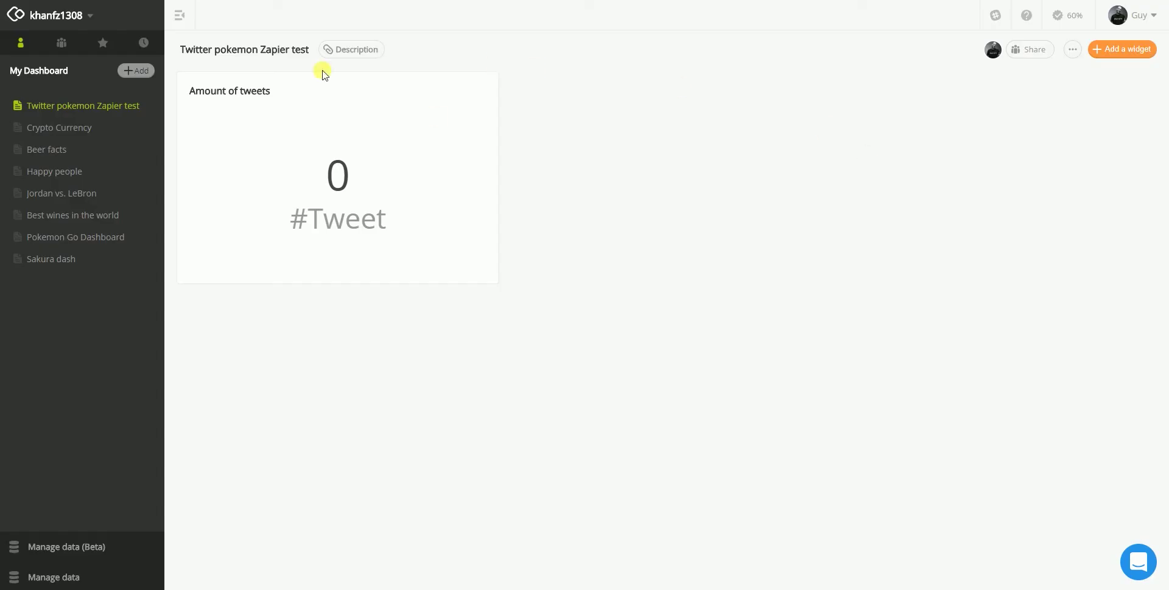
# On the Twitter pokemon Zapier test dashboard, add a widget from the Zapier Twitter test data
pyautogui.click(71, 128)
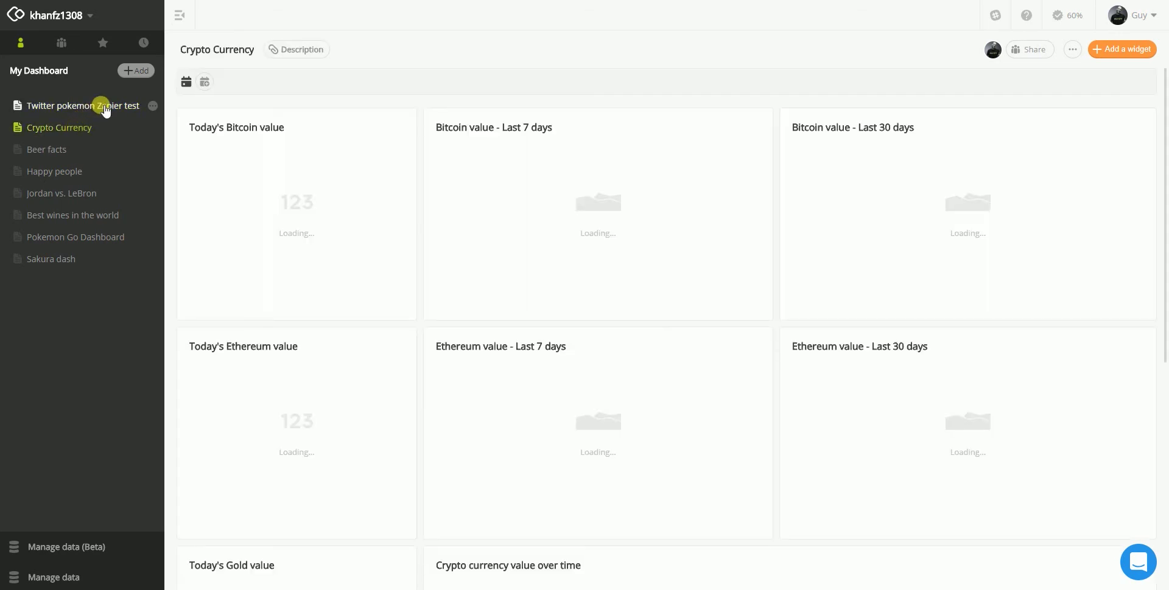
pyautogui.click(104, 108)
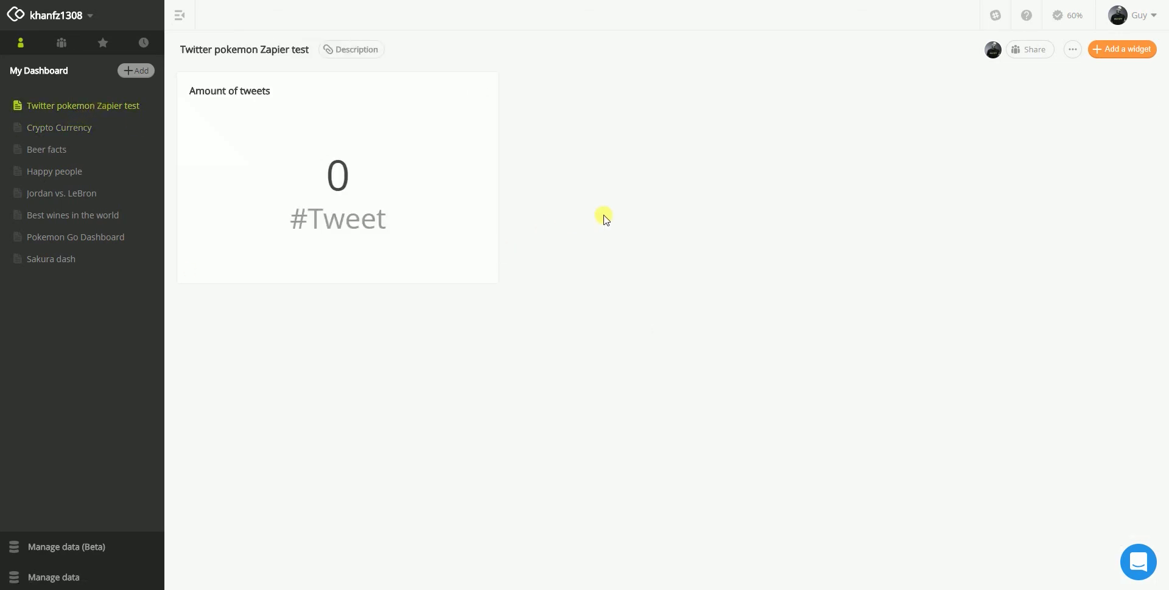
pyautogui.click(1148, 51)
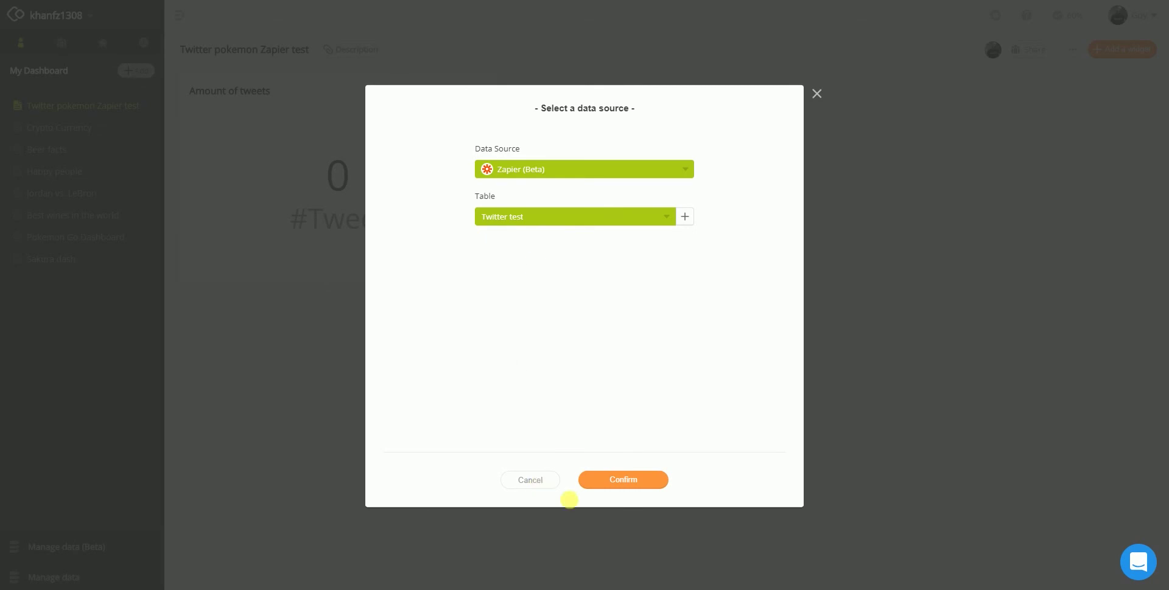
pyautogui.click(637, 481)
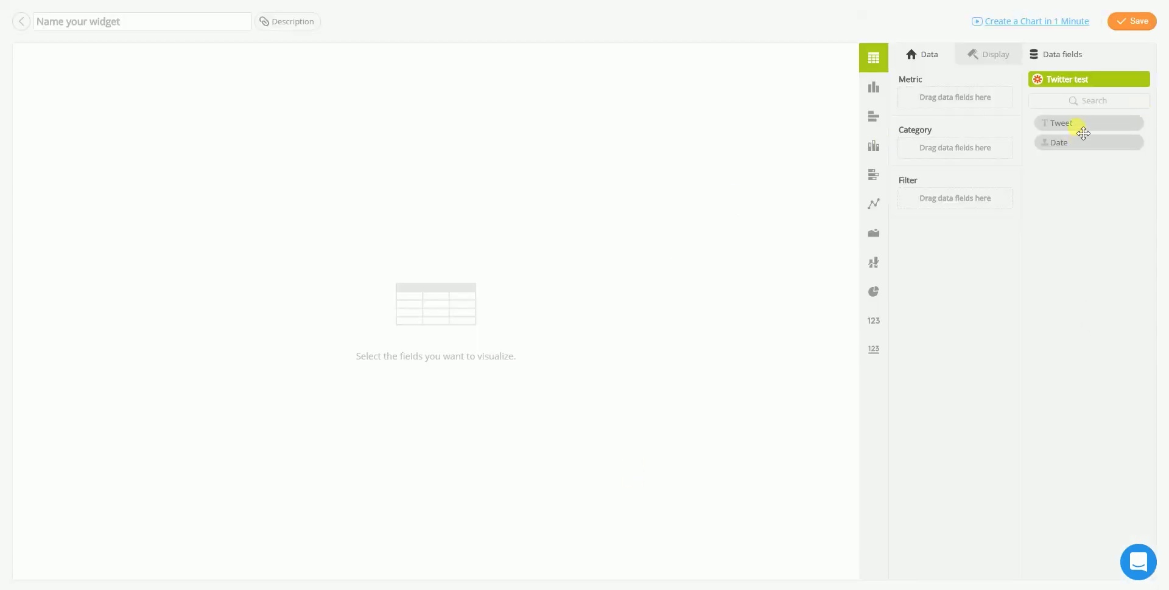
# Make it a Single Value count of Tweet named 'Pokemon mentions' and save it
pyautogui.moveTo(1082, 134); pyautogui.dragTo(955, 108)
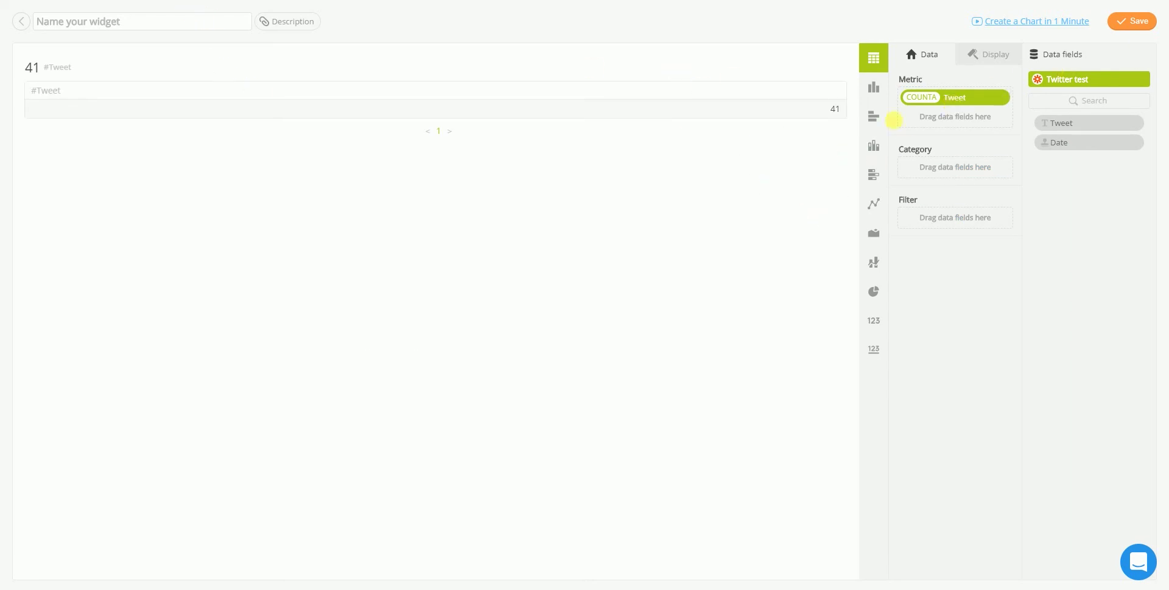
pyautogui.click(872, 317)
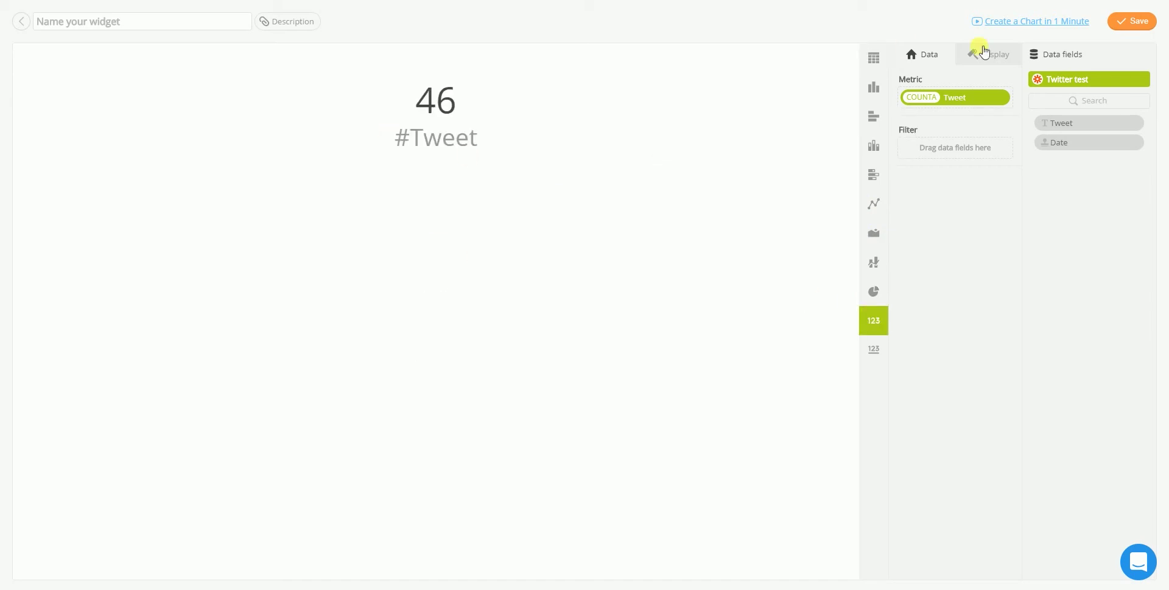
pyautogui.click(169, 27)
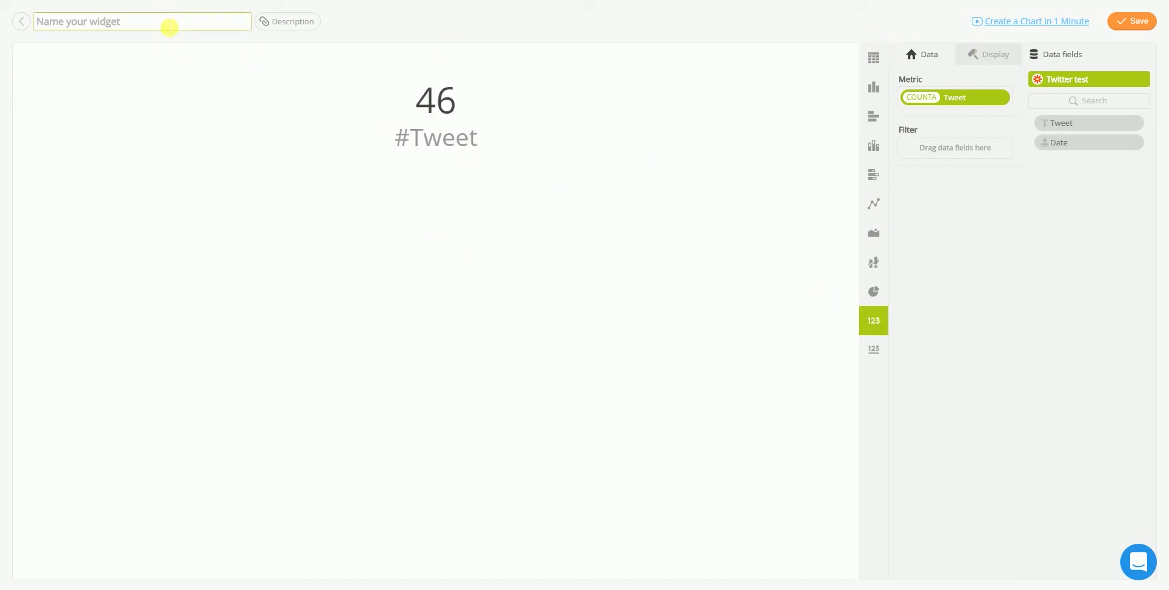
pyautogui.write('P')
pyautogui.press('BackSpace')
pyautogui.write('Pokemon mentions')
pyautogui.press('Return')
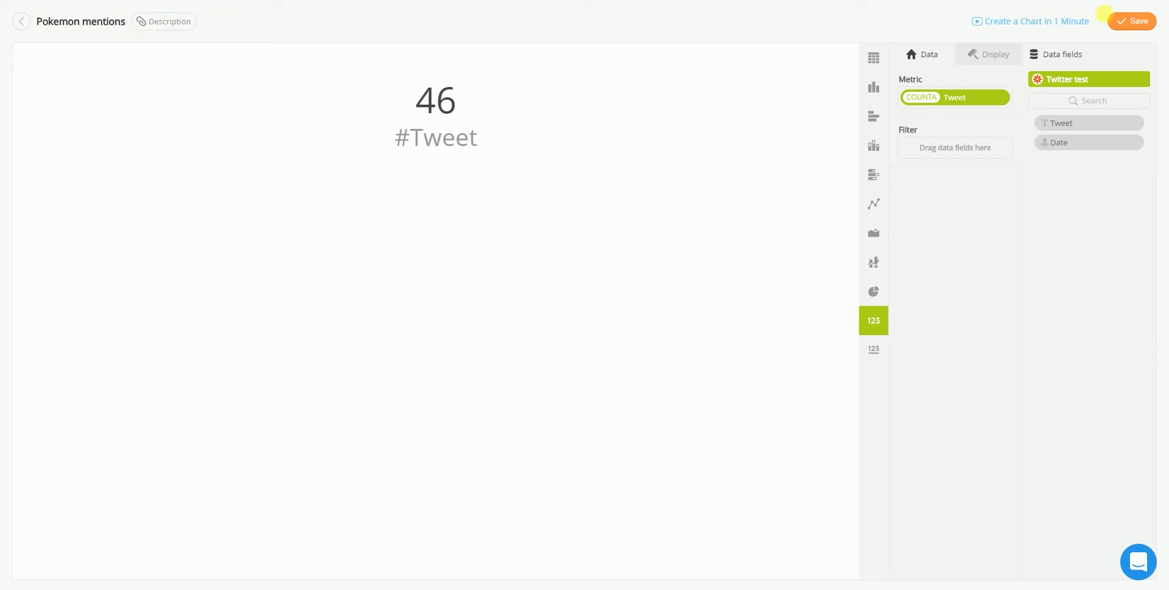
pyautogui.click(1131, 21)
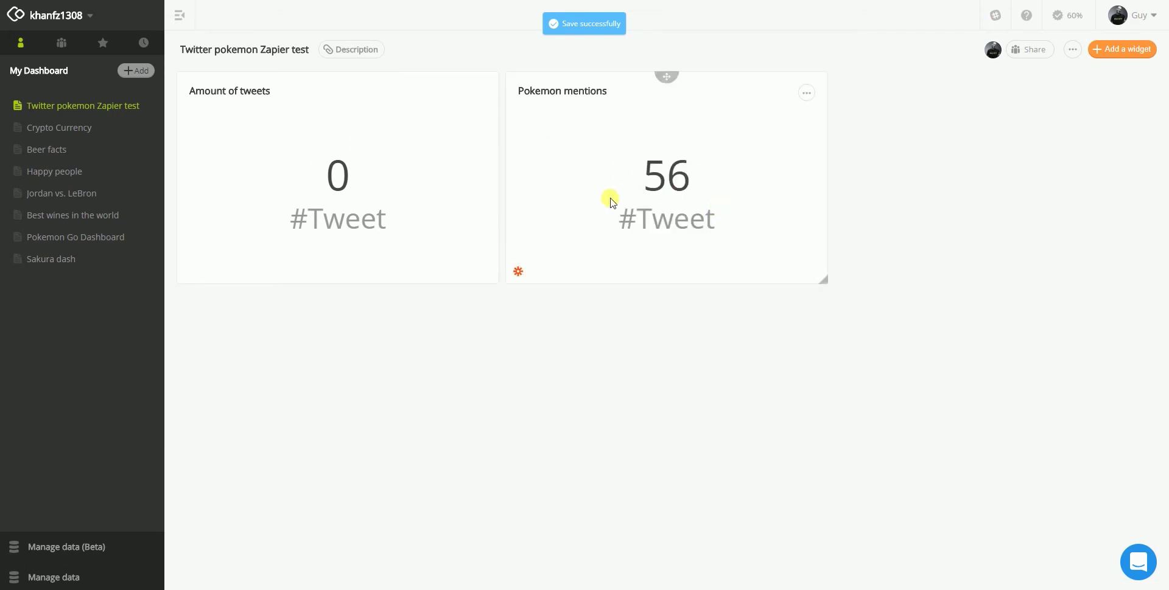